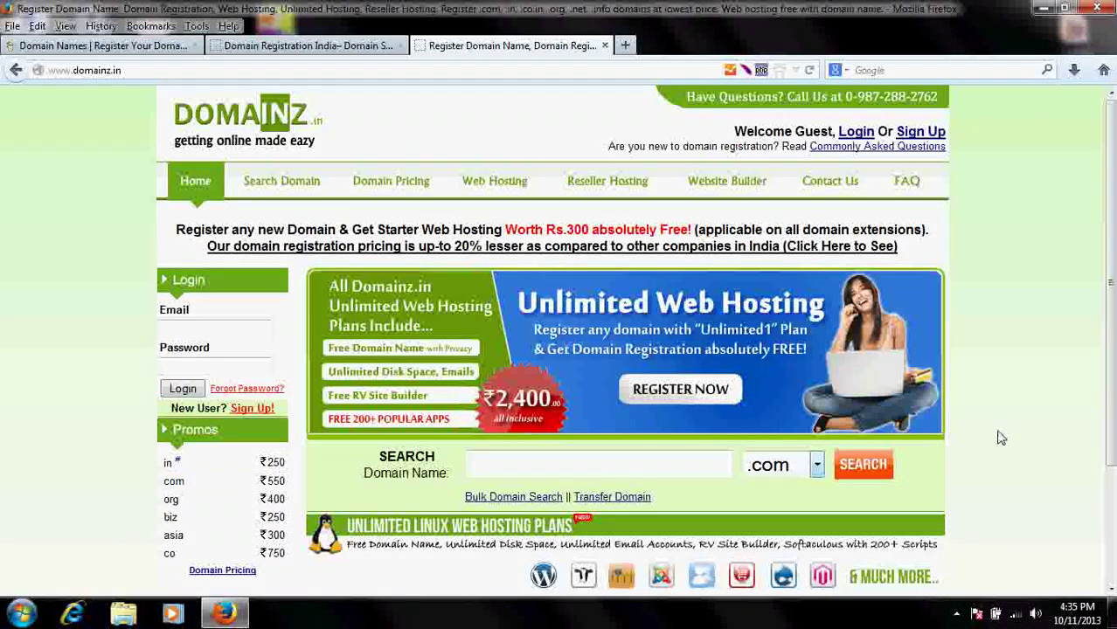
Compare the GoDaddy, BigRock and Domainz.in registrar tabs, finishing on GoDaddy India
{"action": "left_click", "coordinate": [159, 46]}
{"action": "left_click", "coordinate": [253, 48]}
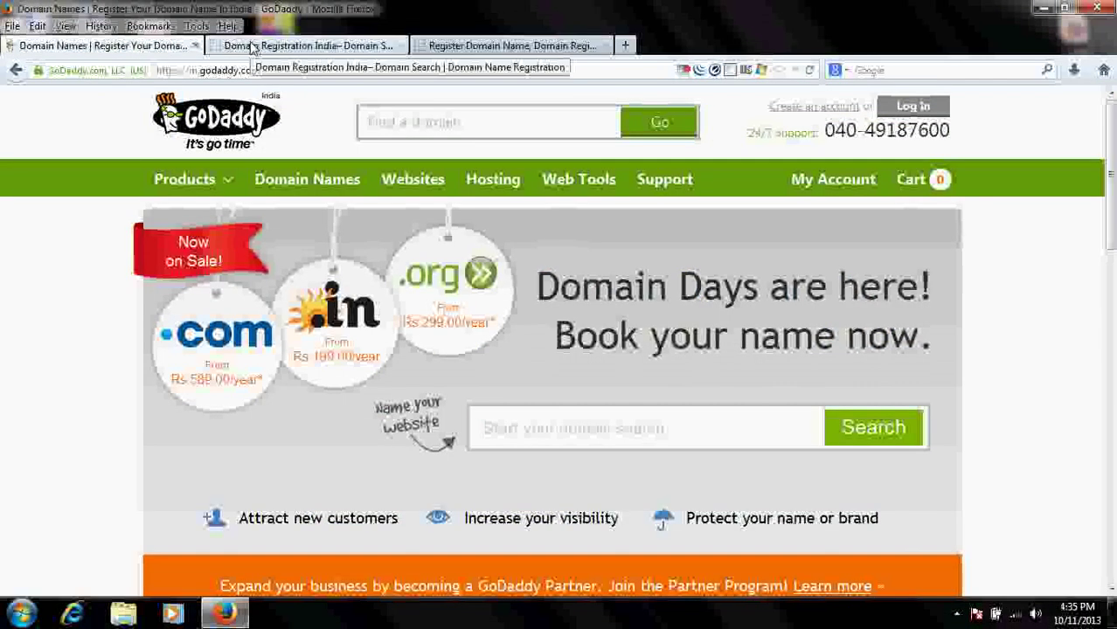
{"action": "left_click", "coordinate": [504, 46]}
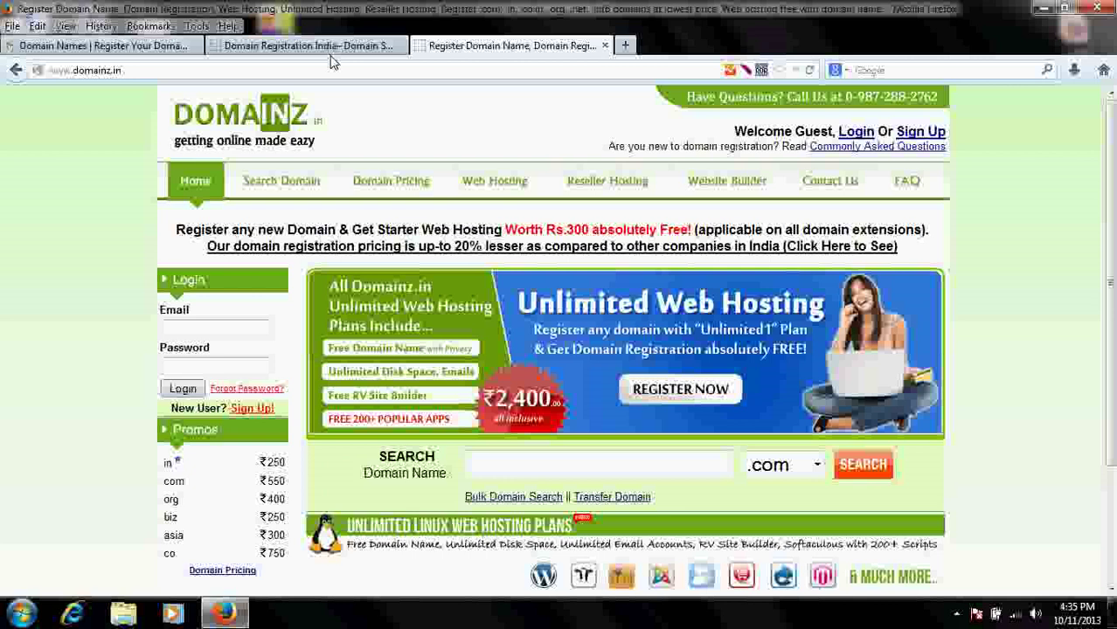
{"action": "left_click", "coordinate": [262, 47]}
{"action": "left_click", "coordinate": [109, 51]}
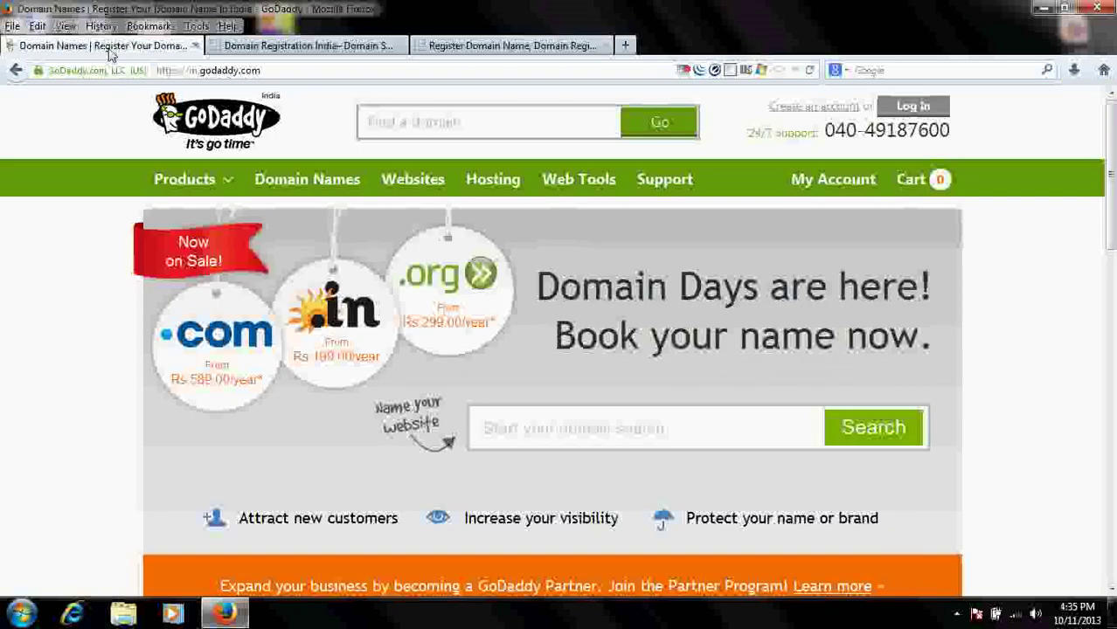
{"action": "left_click", "coordinate": [368, 122]}
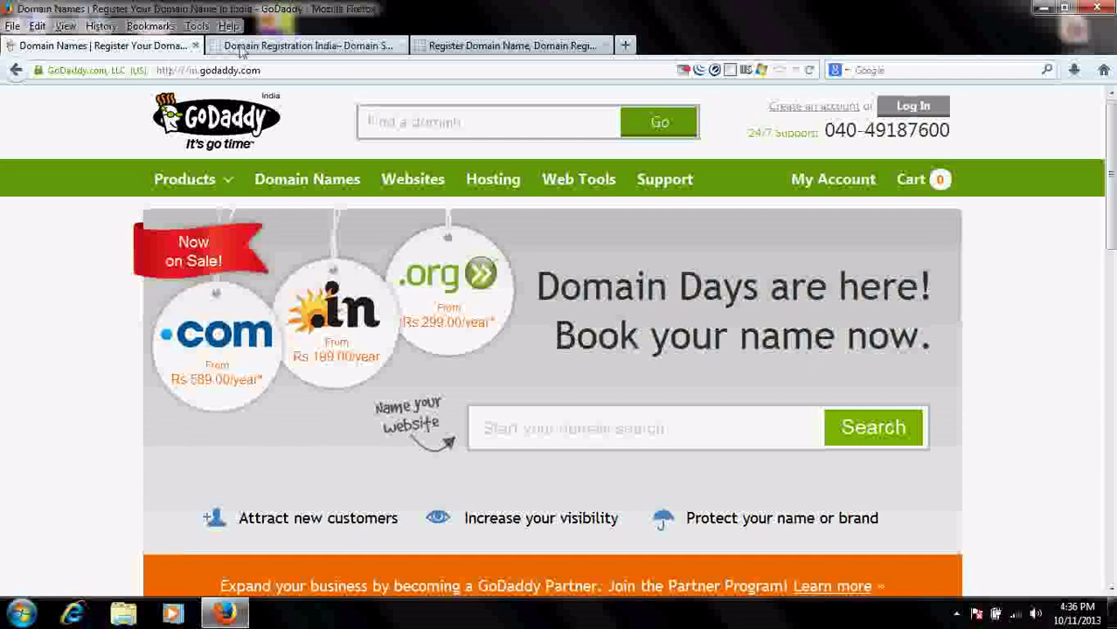
{"action": "left_click", "coordinate": [244, 47]}
{"action": "left_click", "coordinate": [472, 47]}
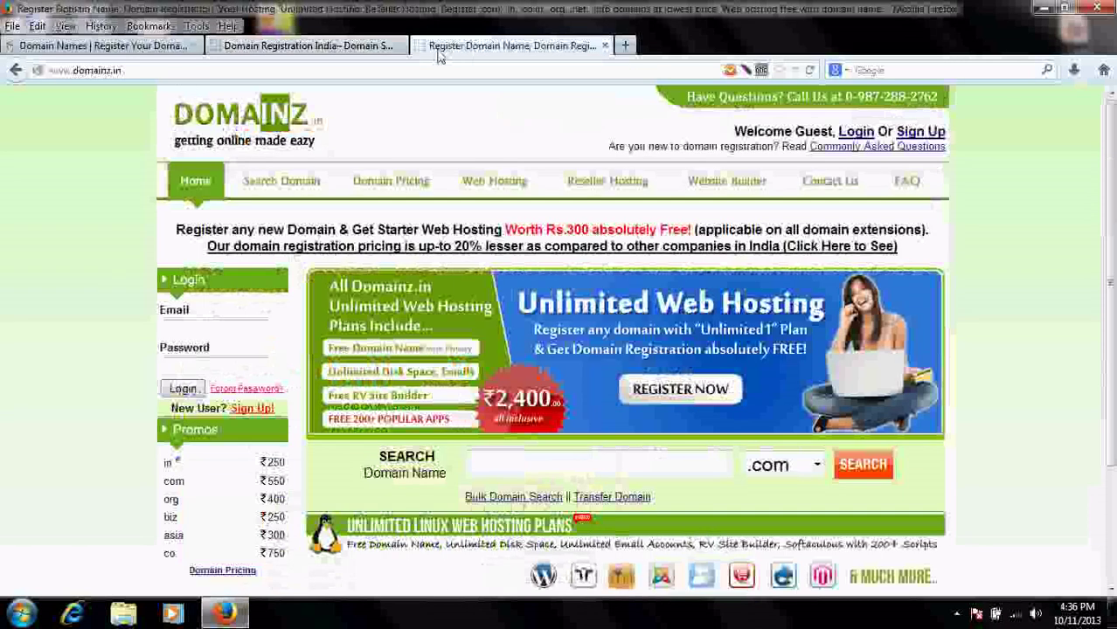
{"action": "left_click", "coordinate": [120, 48]}
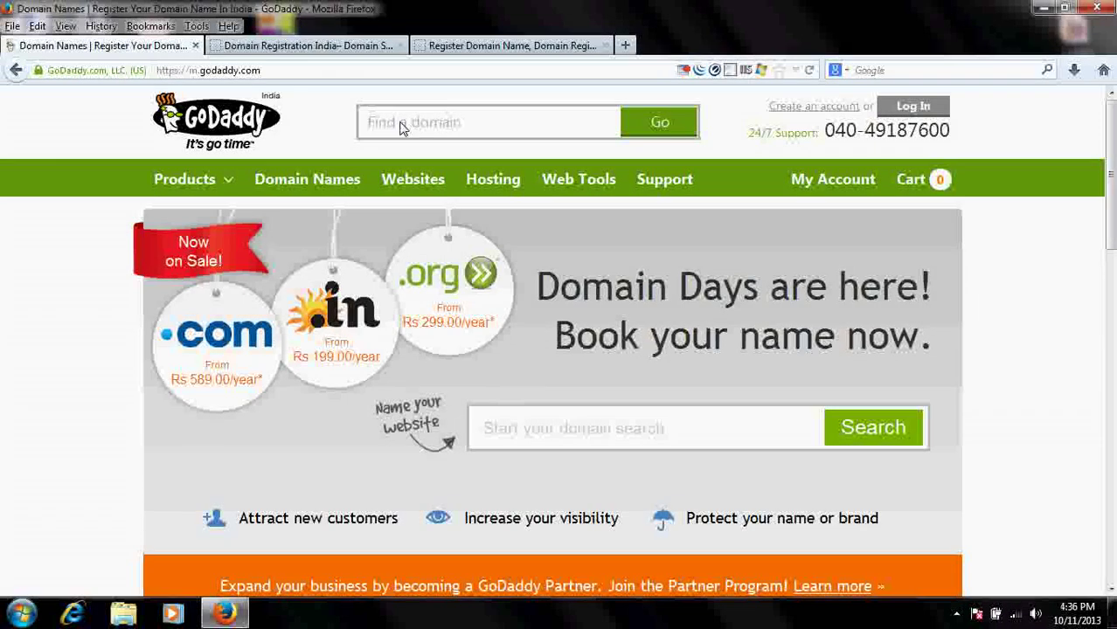
Cycle through the registrar tabs and end on BigRock's prices (.net 399, .com 659, .in 229)
{"action": "left_click", "coordinate": [368, 46]}
{"action": "left_click", "coordinate": [515, 47]}
{"action": "left_click", "coordinate": [312, 47]}
{"action": "left_click", "coordinate": [131, 47]}
{"action": "left_click", "coordinate": [570, 440]}
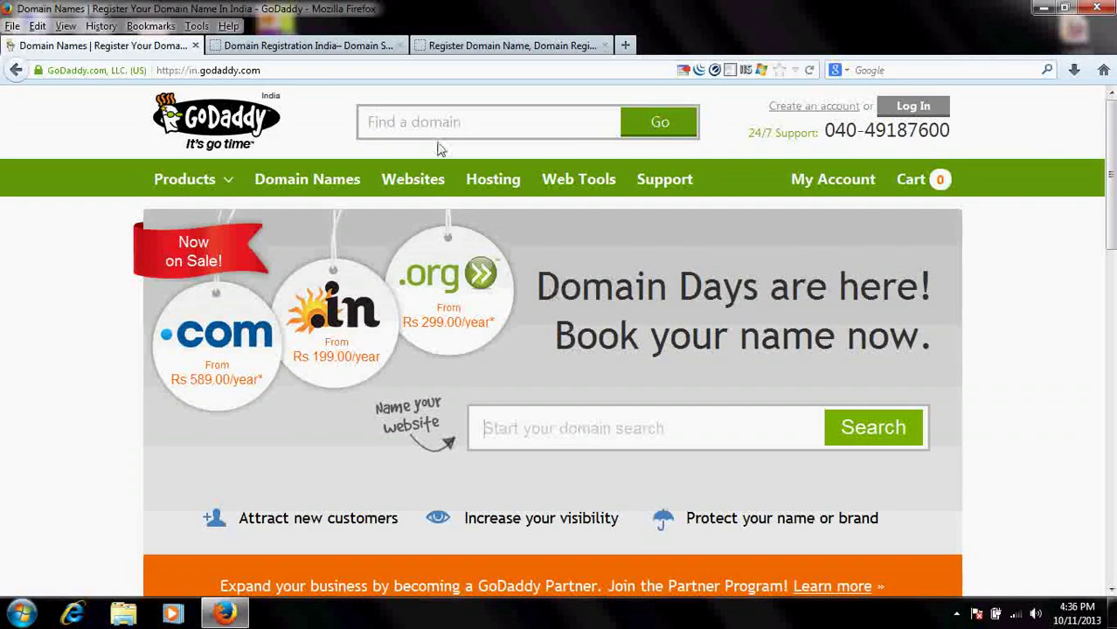
{"action": "left_click", "coordinate": [351, 47]}
{"action": "left_click", "coordinate": [494, 49]}
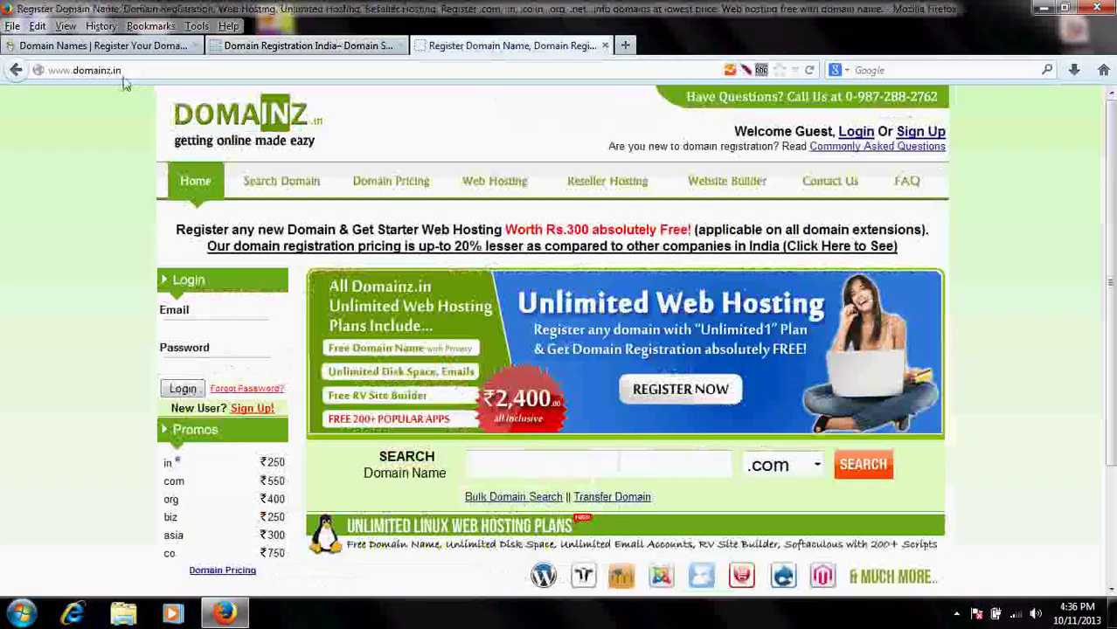
{"action": "left_click", "coordinate": [131, 47]}
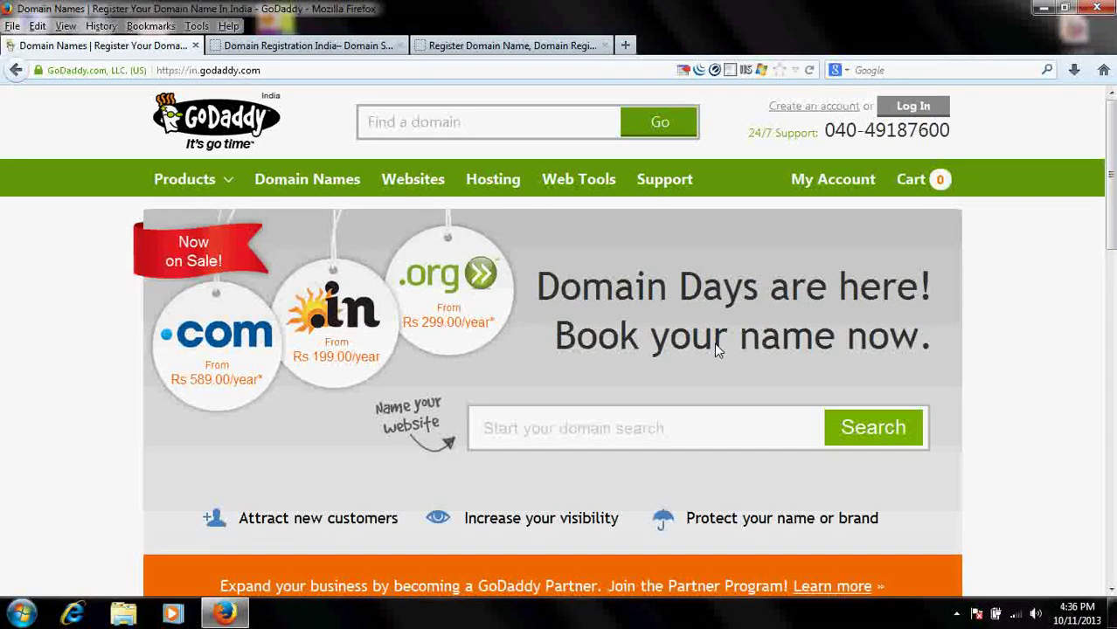
{"action": "left_click", "coordinate": [310, 45]}
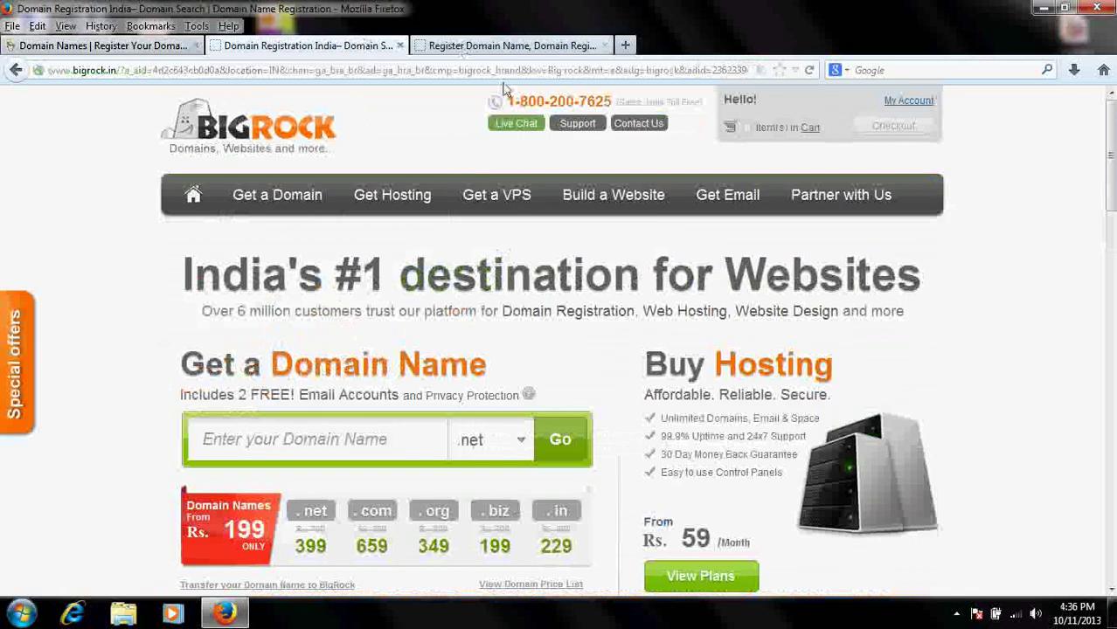
Browse Domainz.in's domain extension list, keep .com, and go back to GoDaddy
{"action": "left_click", "coordinate": [557, 47]}
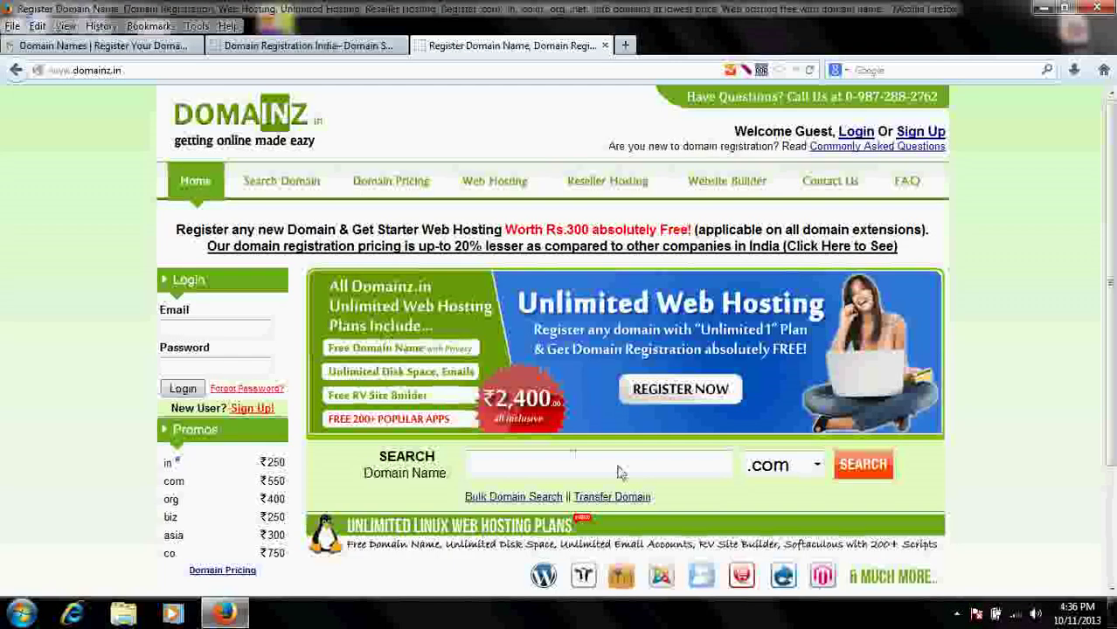
{"action": "left_click", "coordinate": [815, 466]}
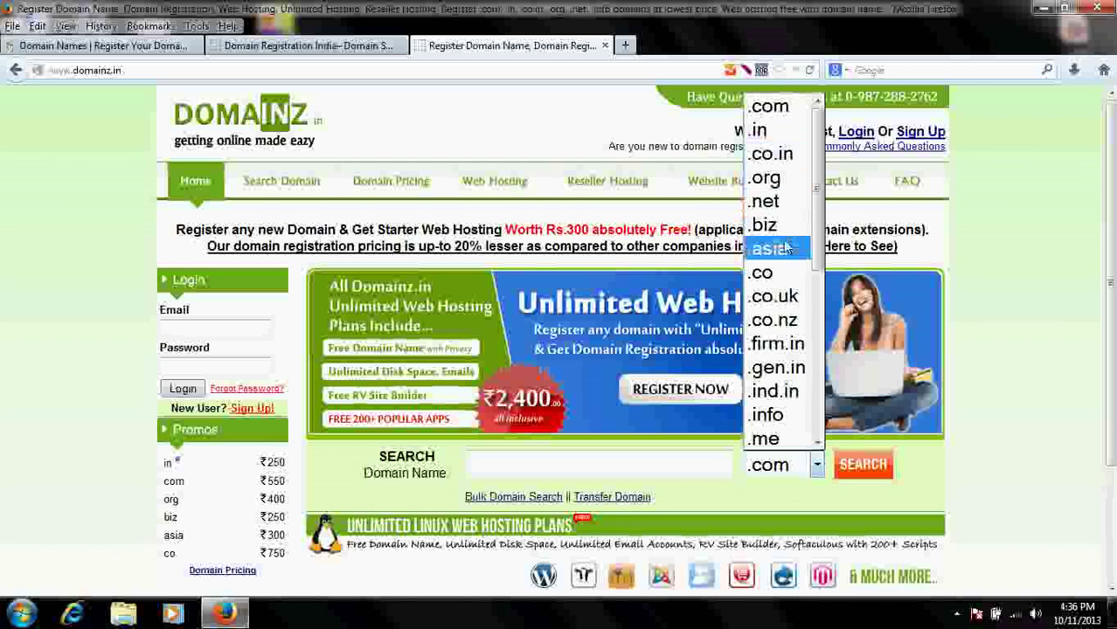
{"action": "left_click", "coordinate": [68, 196]}
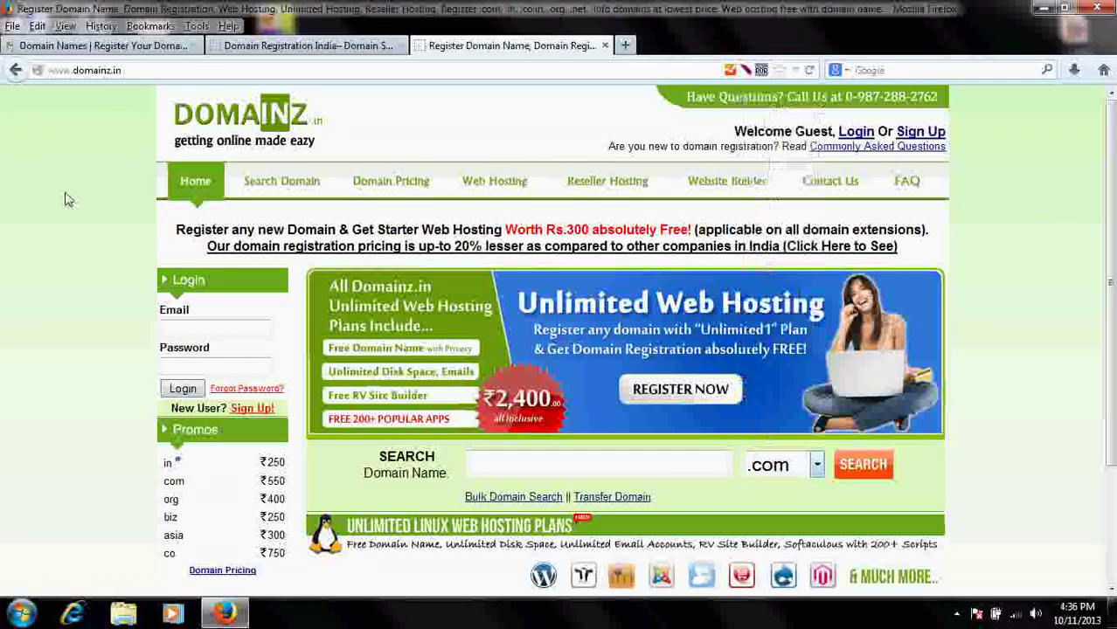
{"action": "left_click", "coordinate": [109, 51]}
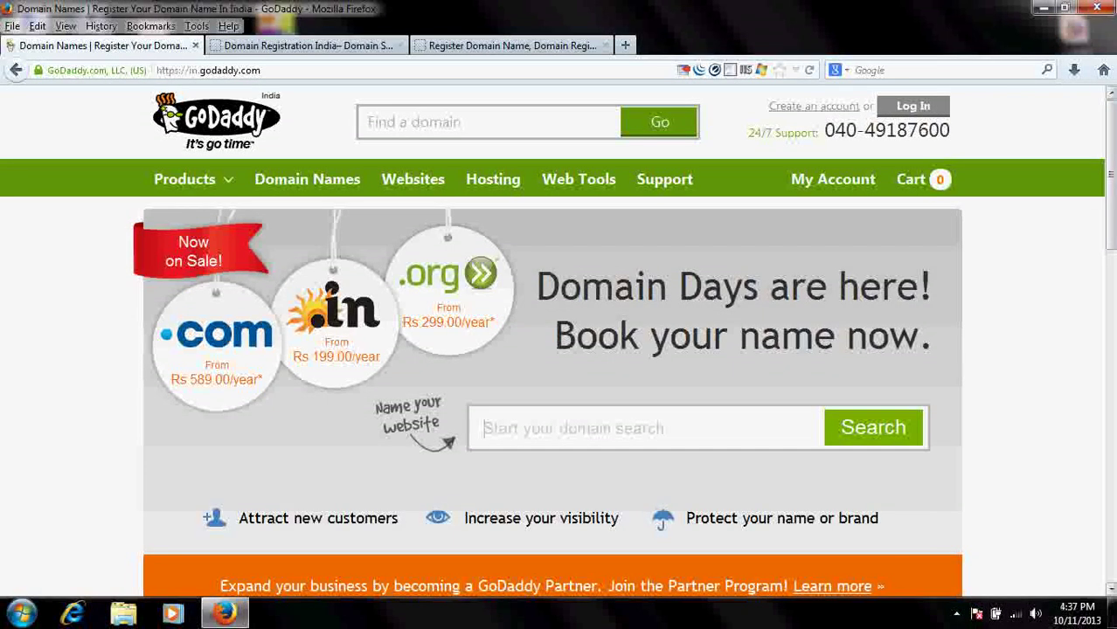
Recheck Domainz.in's extensions with .com kept, then return to GoDaddy's domain search box
{"action": "left_click", "coordinate": [504, 56]}
{"action": "left_click", "coordinate": [779, 468]}
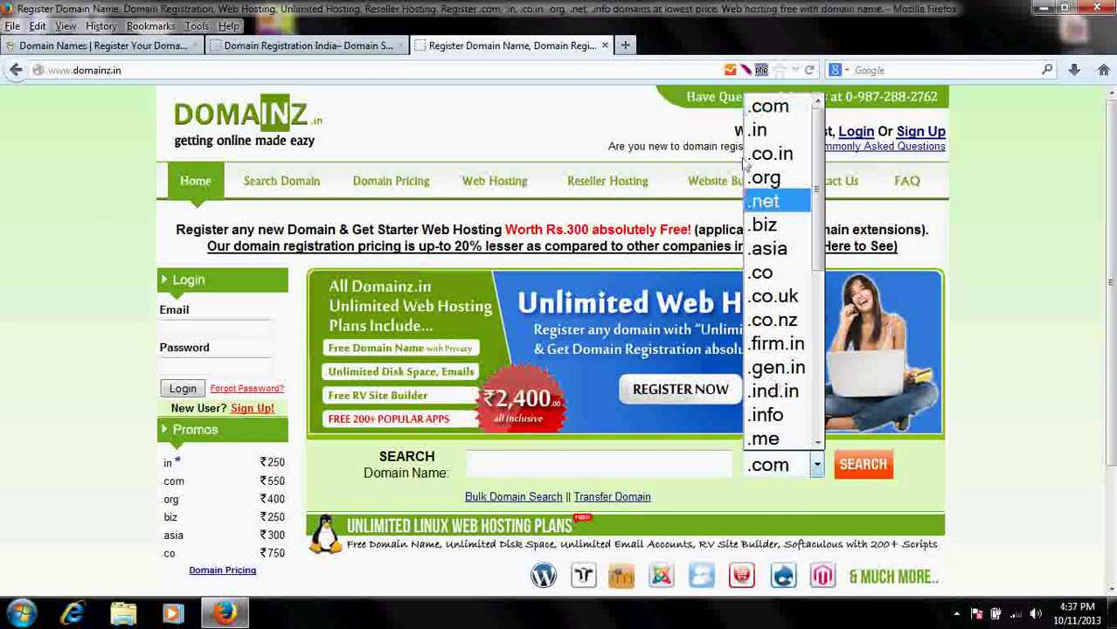
{"action": "left_click", "coordinate": [5, 234]}
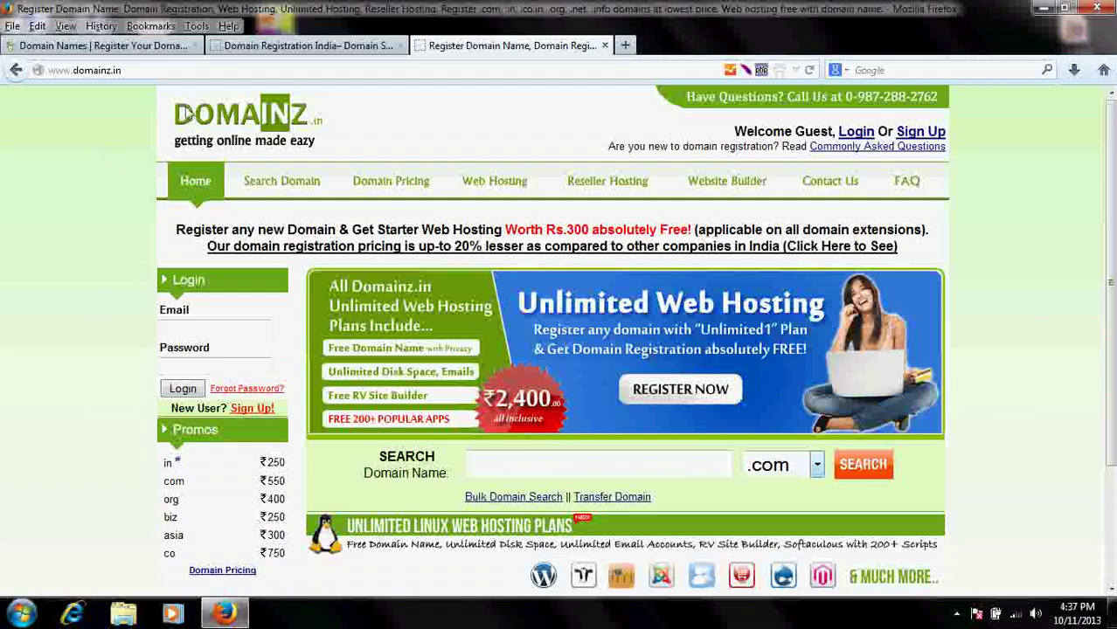
{"action": "left_click", "coordinate": [96, 47]}
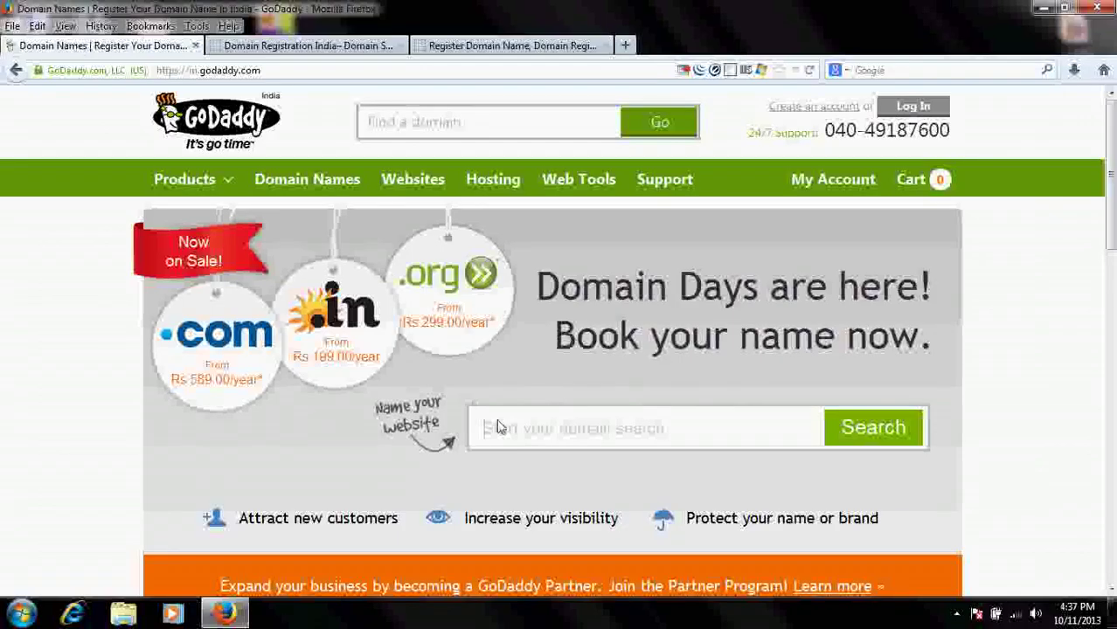
{"action": "left_click", "coordinate": [656, 428]}
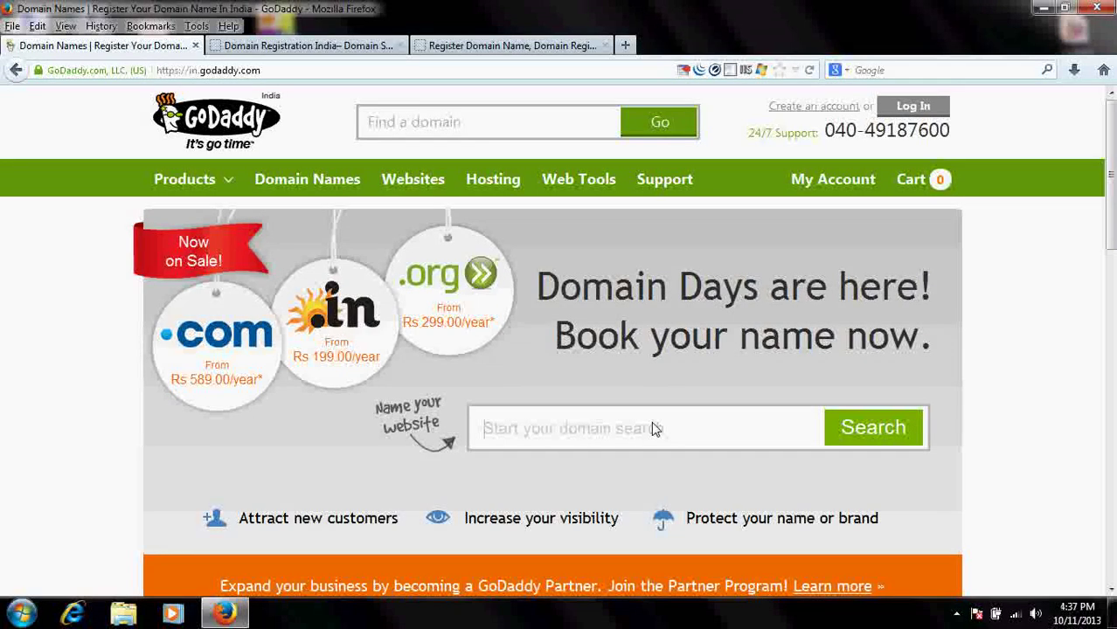
Search GoDaddy for the domain mysexy-dogs.com
{"action": "type", "text": "my sexy-"}
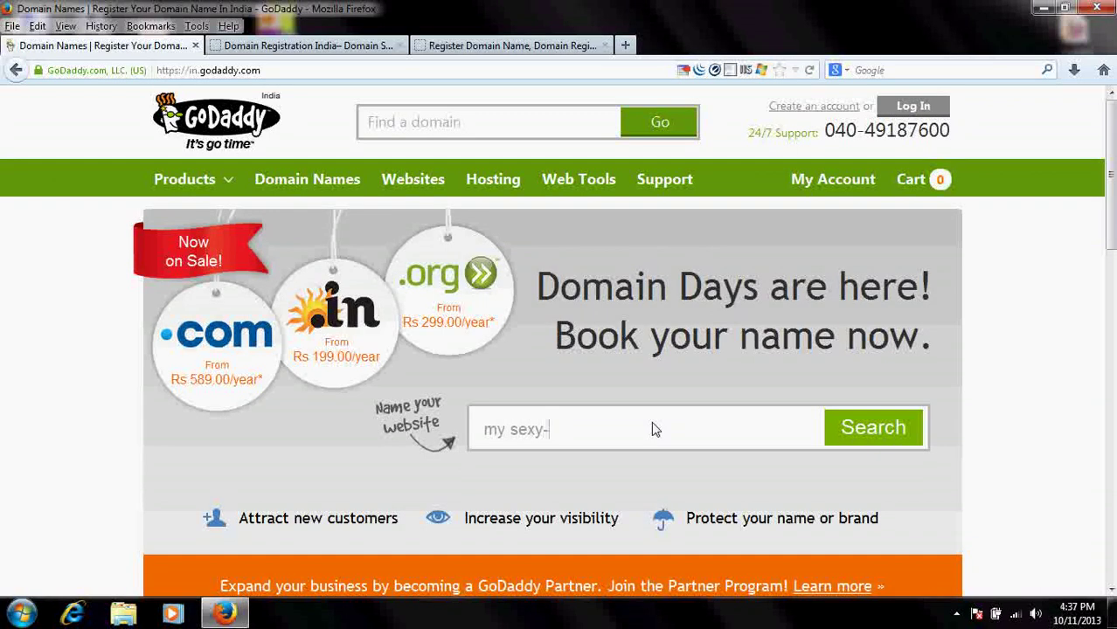
{"action": "type", "text": "dogs.com"}
{"action": "left_click", "coordinate": [896, 428]}
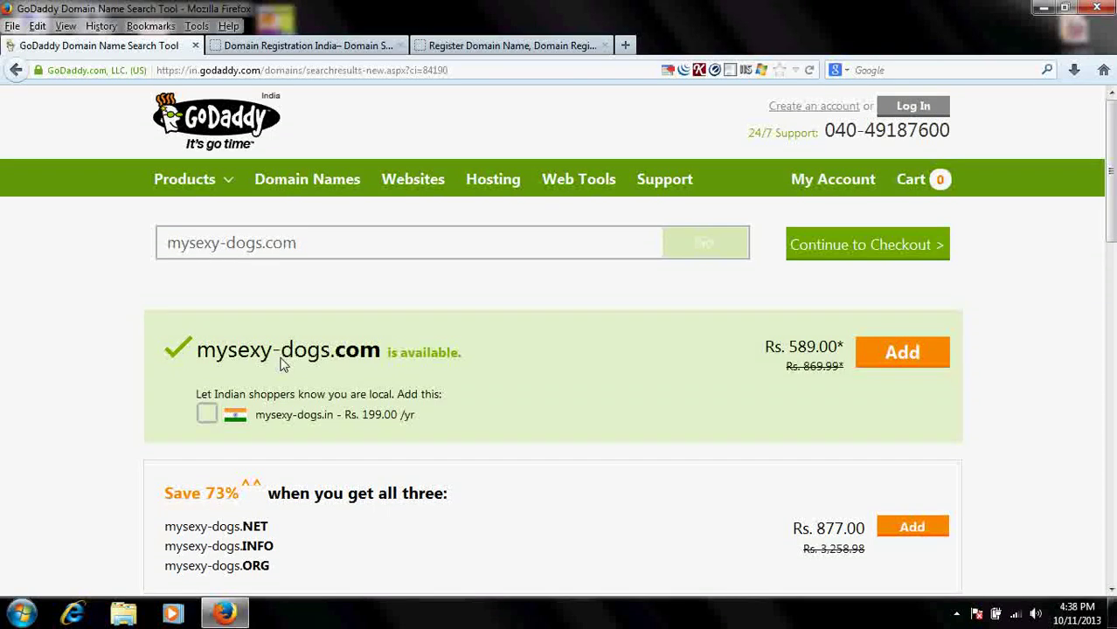
Add mysexy-dogs.com to the cart at Rs. 589.00
{"action": "scroll", "coordinate": [509, 427], "scroll_direction": "down", "scroll_amount": 5}
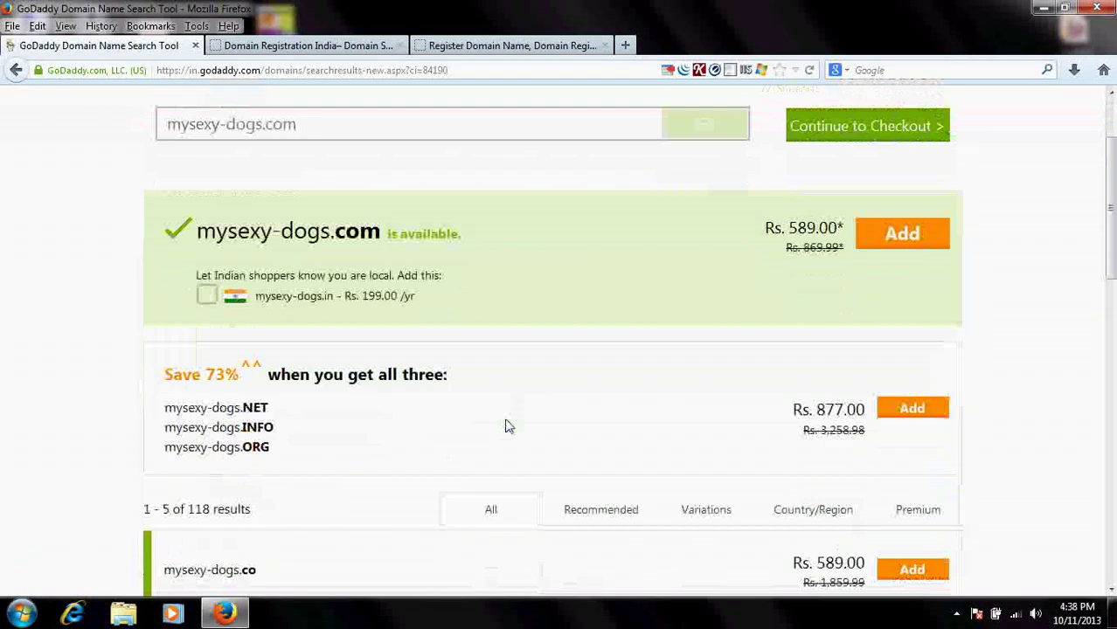
{"action": "scroll", "coordinate": [508, 426], "scroll_direction": "up", "scroll_amount": 5}
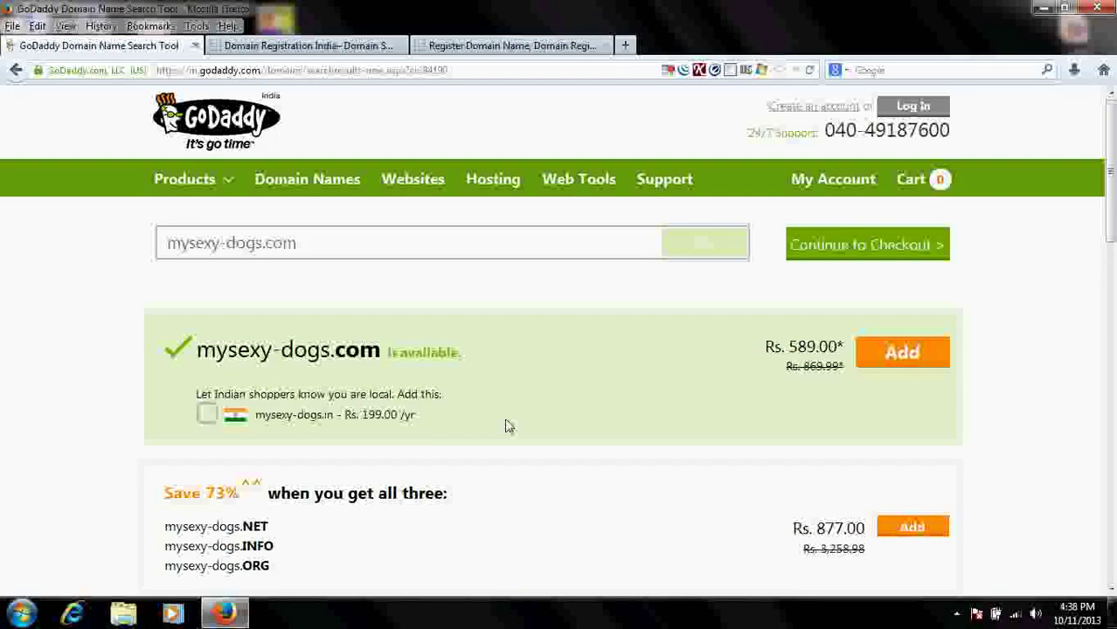
{"action": "left_click", "coordinate": [929, 358]}
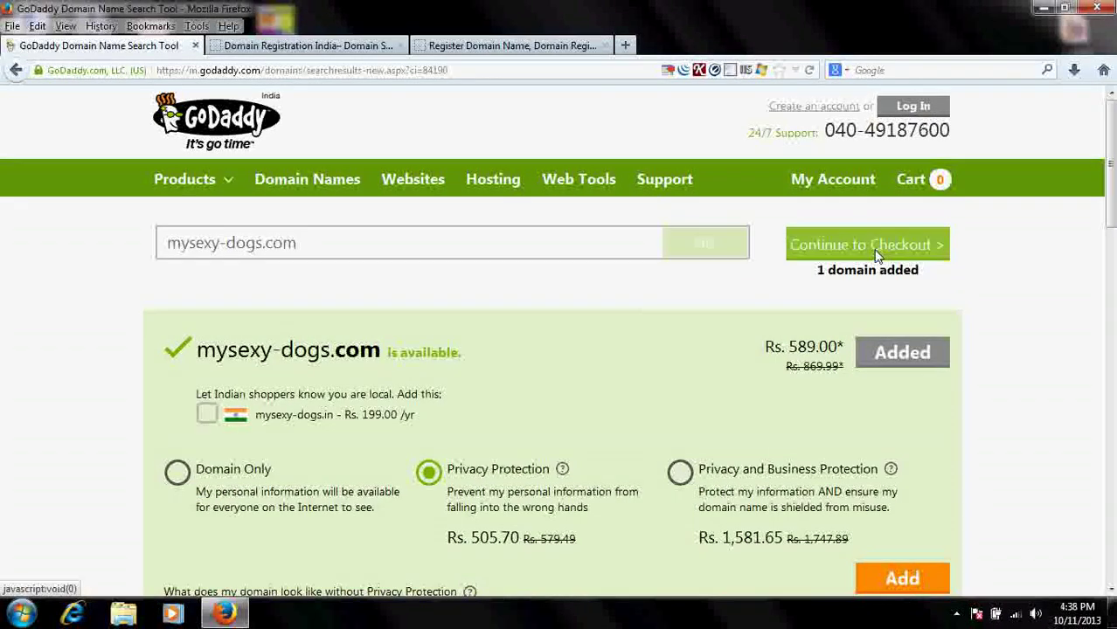
Choose Privacy Protection at Rs. 505.70 for the domain
{"action": "scroll", "coordinate": [438, 486], "scroll_direction": "down", "scroll_amount": 2}
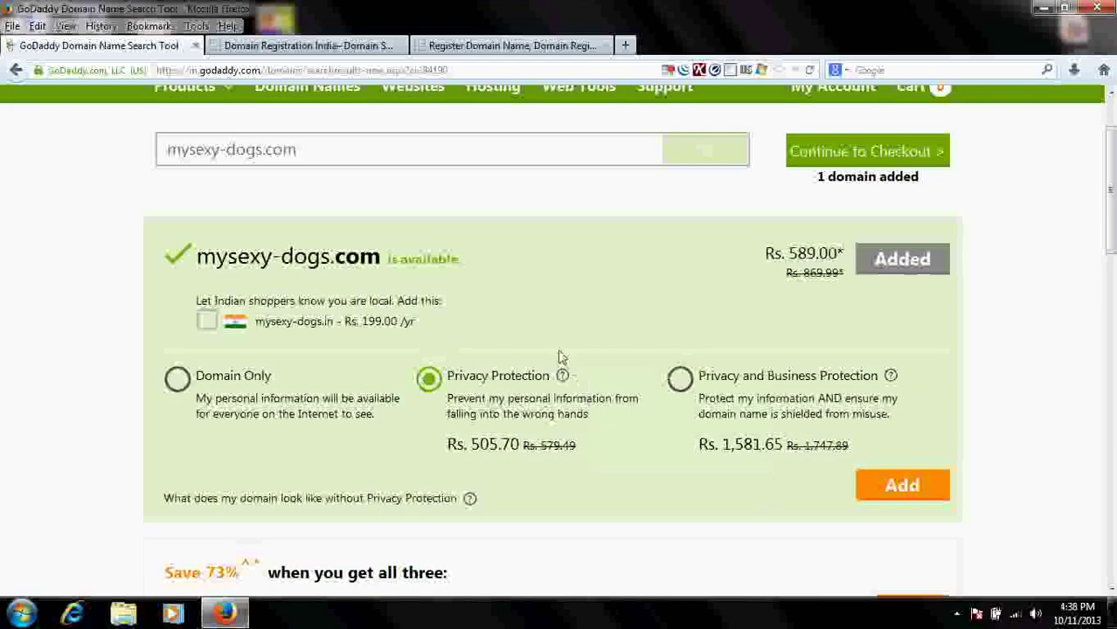
{"action": "mouse_move", "coordinate": [560, 382]}
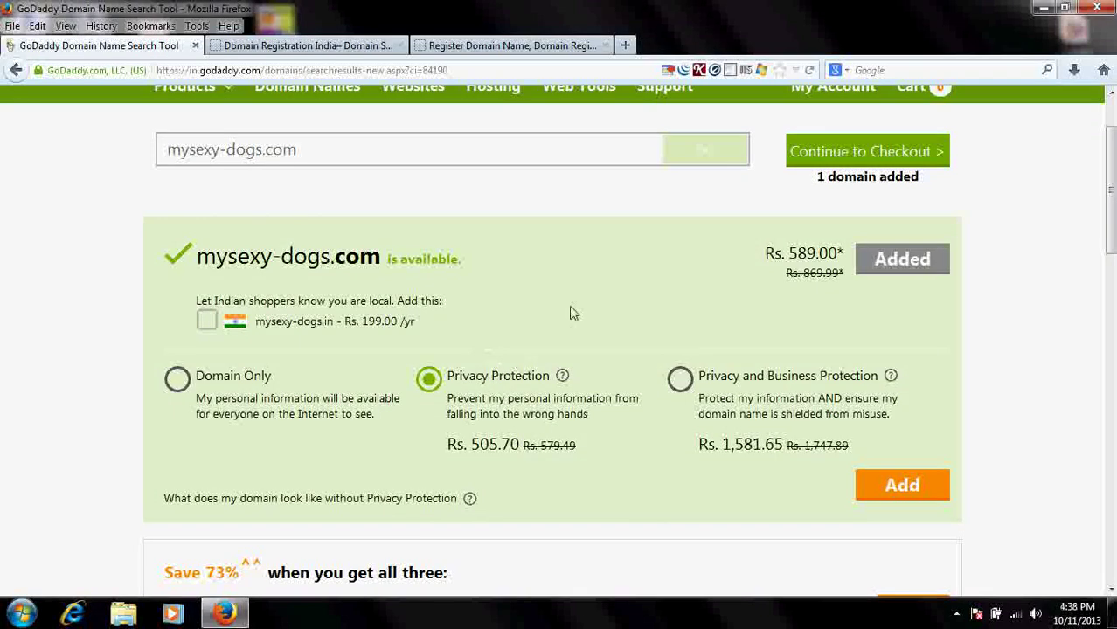
{"action": "left_click", "coordinate": [428, 379]}
{"action": "scroll", "coordinate": [757, 234], "scroll_direction": "up", "scroll_amount": 2}
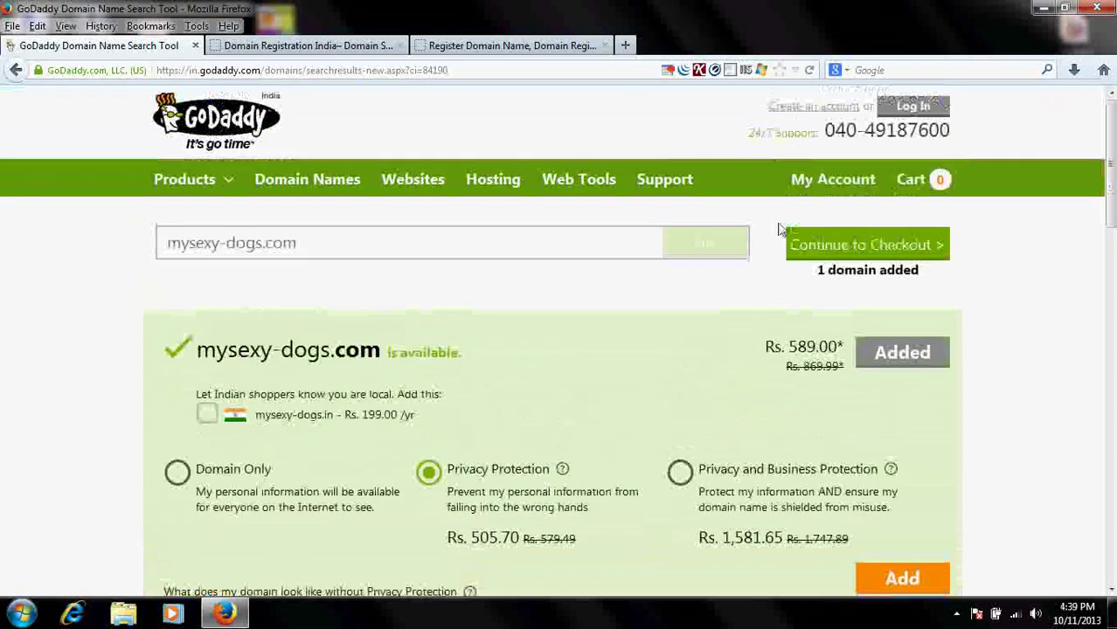
Proceed to checkout, declining the website hosting and email offers
{"action": "left_click", "coordinate": [853, 245]}
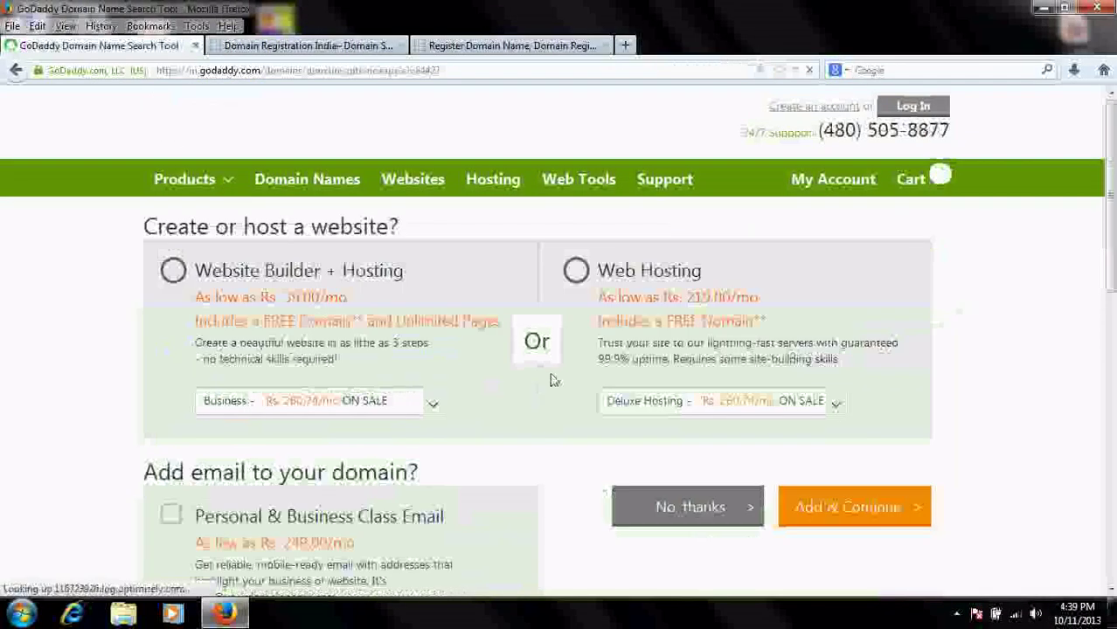
{"action": "left_click", "coordinate": [670, 509]}
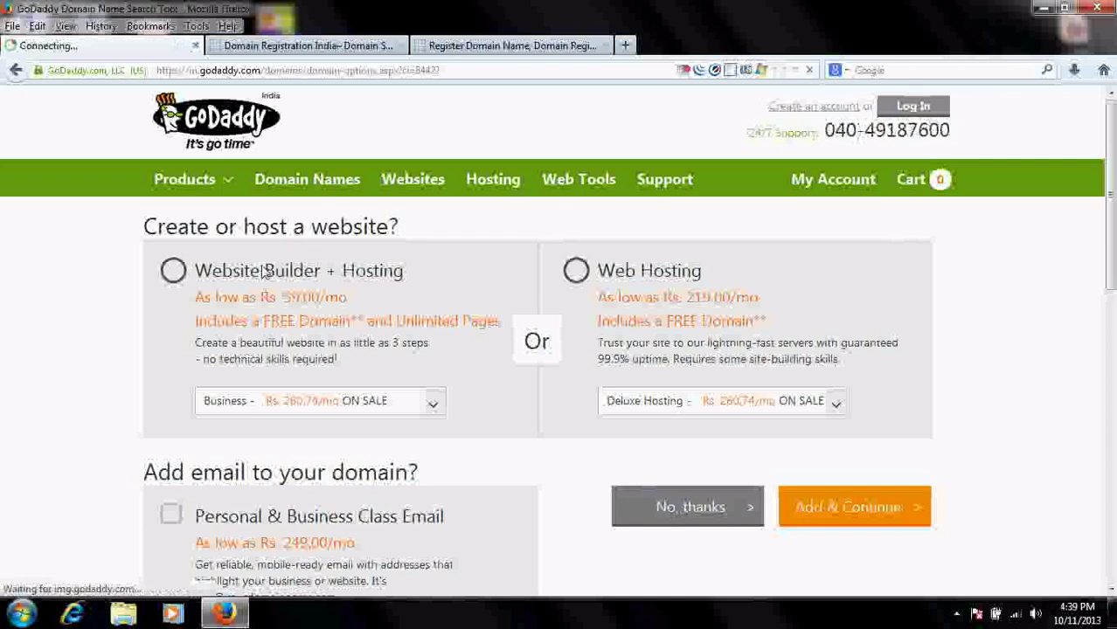
{"action": "left_click", "coordinate": [687, 521]}
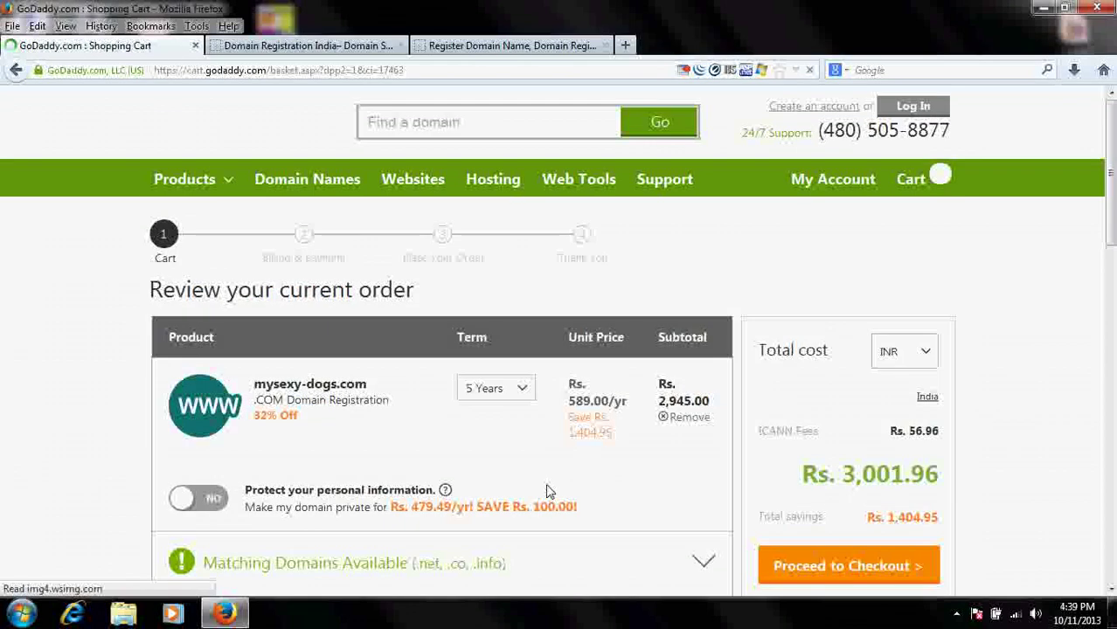
Change the registration term from 5 Years to 1 Year, making the total Rs. 600.39
{"action": "left_click", "coordinate": [489, 390]}
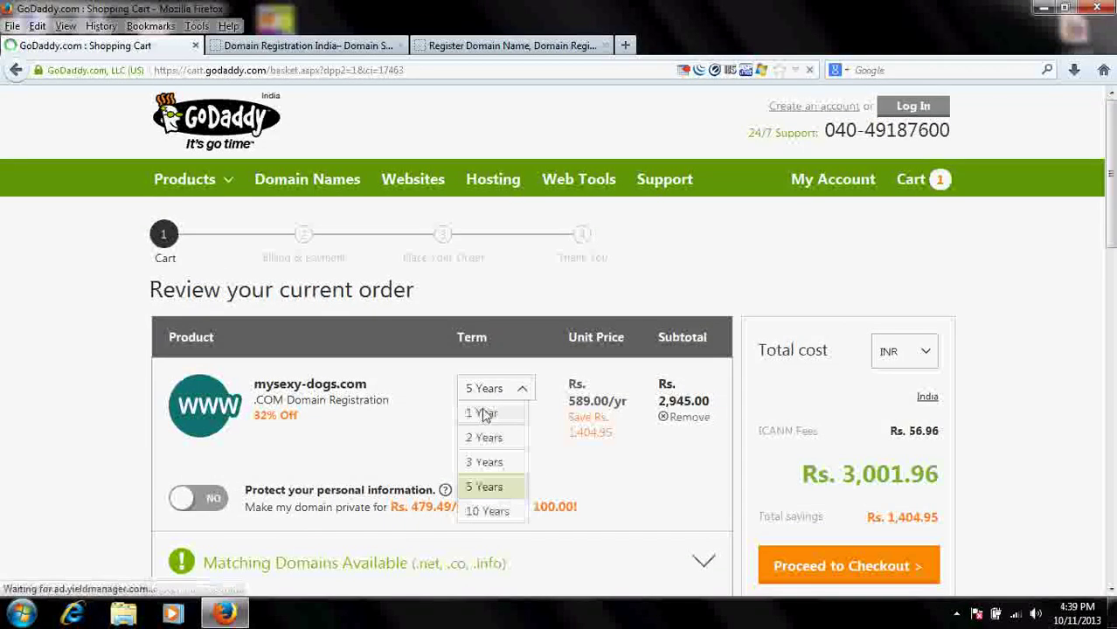
{"action": "left_click", "coordinate": [484, 414]}
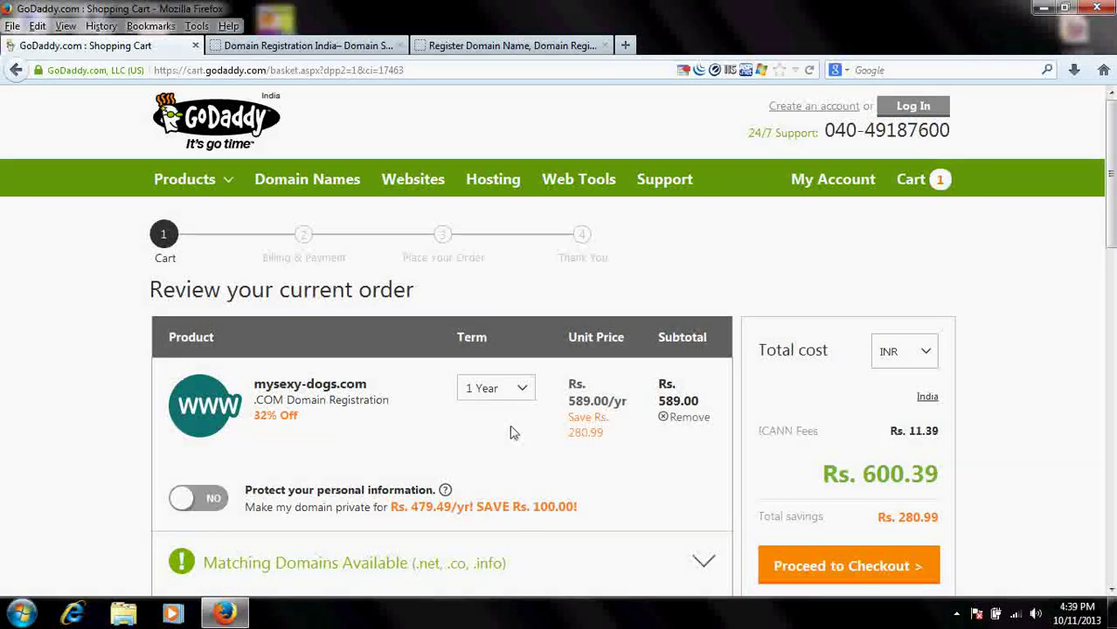
{"action": "scroll", "coordinate": [651, 411], "scroll_direction": "down", "scroll_amount": 3}
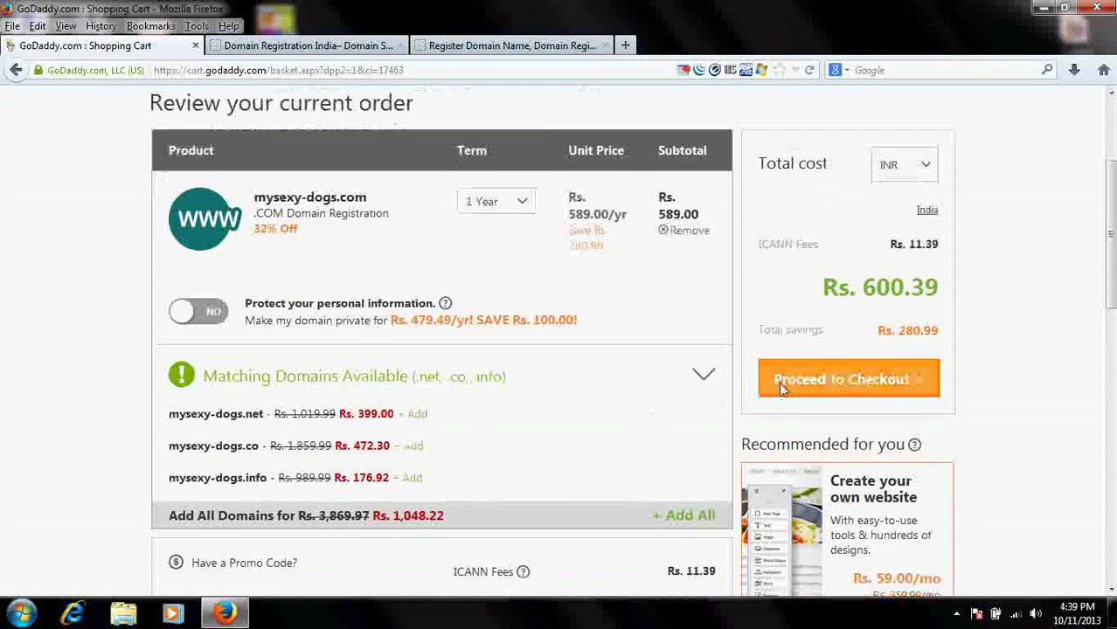
{"action": "left_click", "coordinate": [427, 410]}
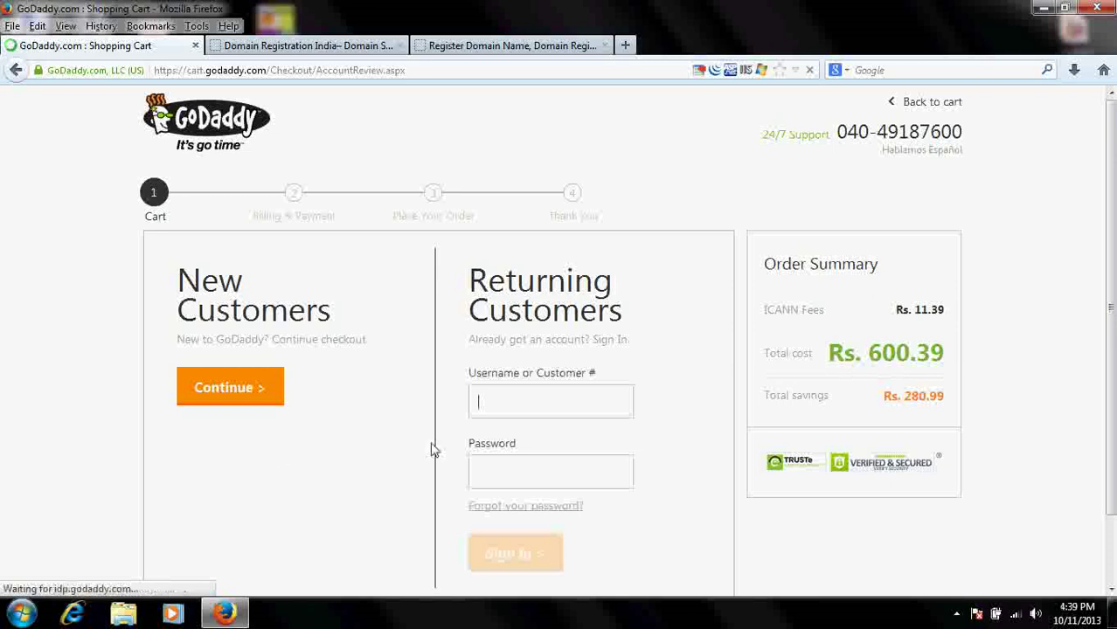
Continue as a new customer and keep United States as the billing country
{"action": "left_click", "coordinate": [214, 388]}
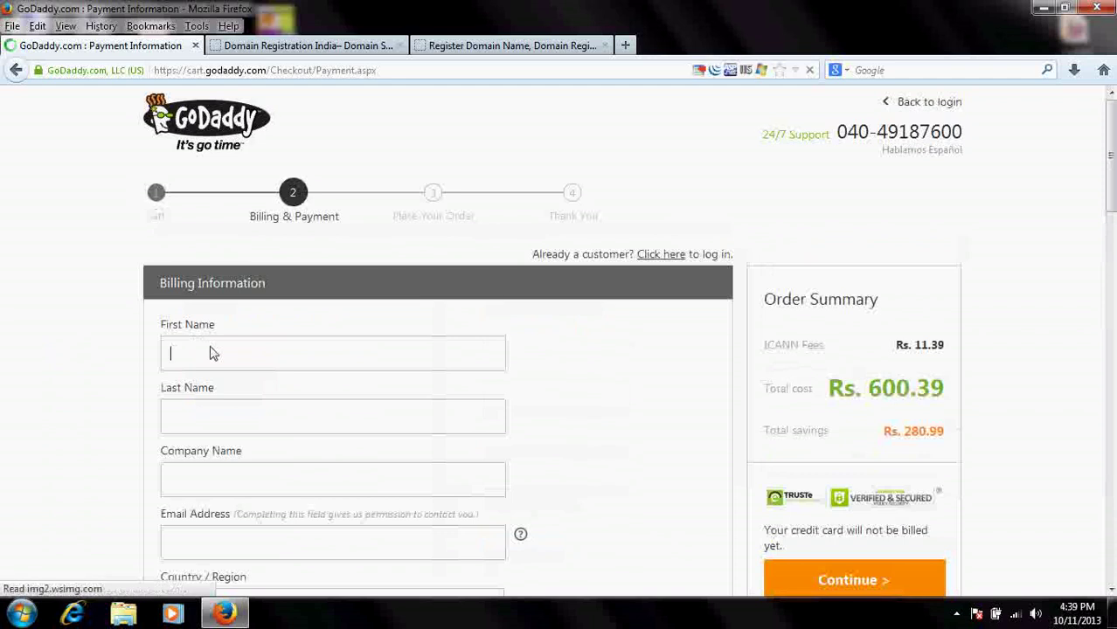
{"action": "left_click", "coordinate": [219, 423]}
{"action": "scroll", "coordinate": [225, 385], "scroll_direction": "down", "scroll_amount": 3}
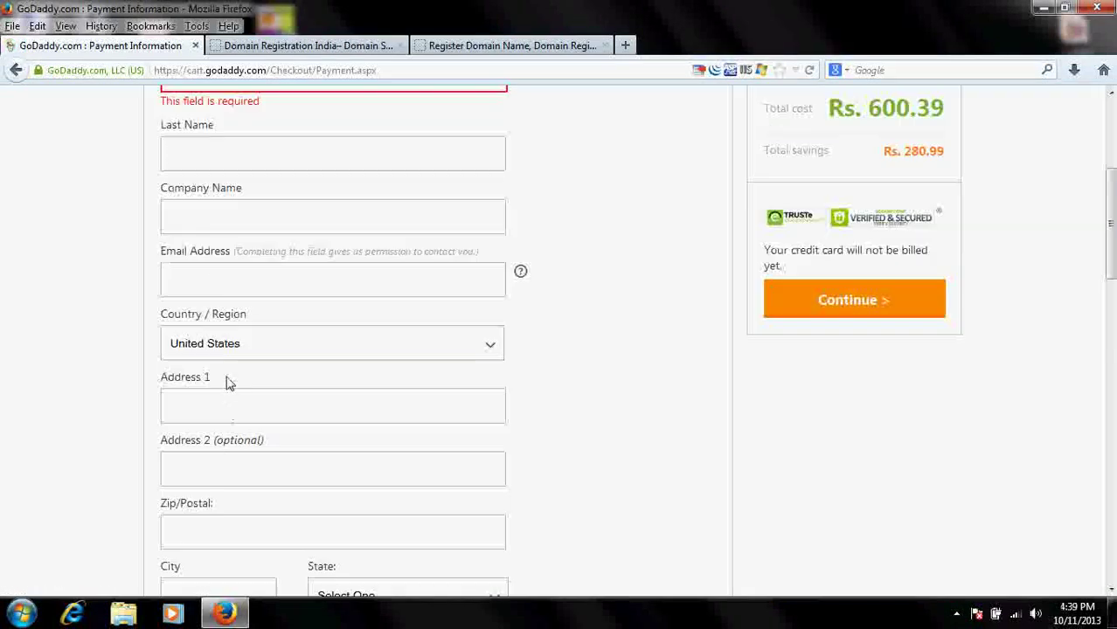
{"action": "left_click", "coordinate": [199, 210]}
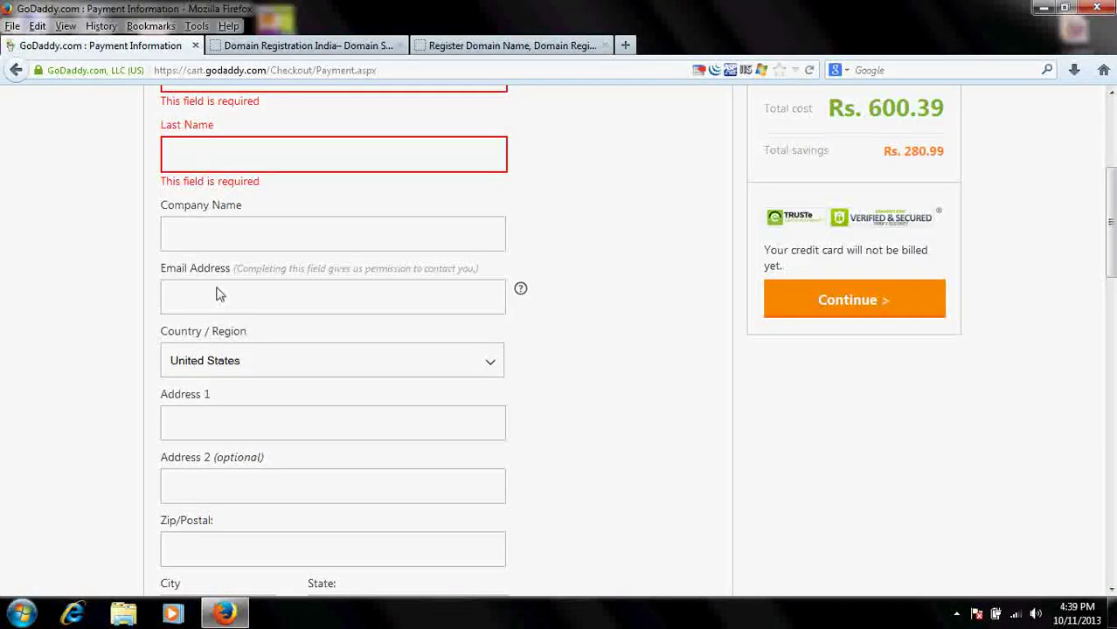
{"action": "left_click", "coordinate": [215, 368]}
{"action": "left_click", "coordinate": [100, 357]}
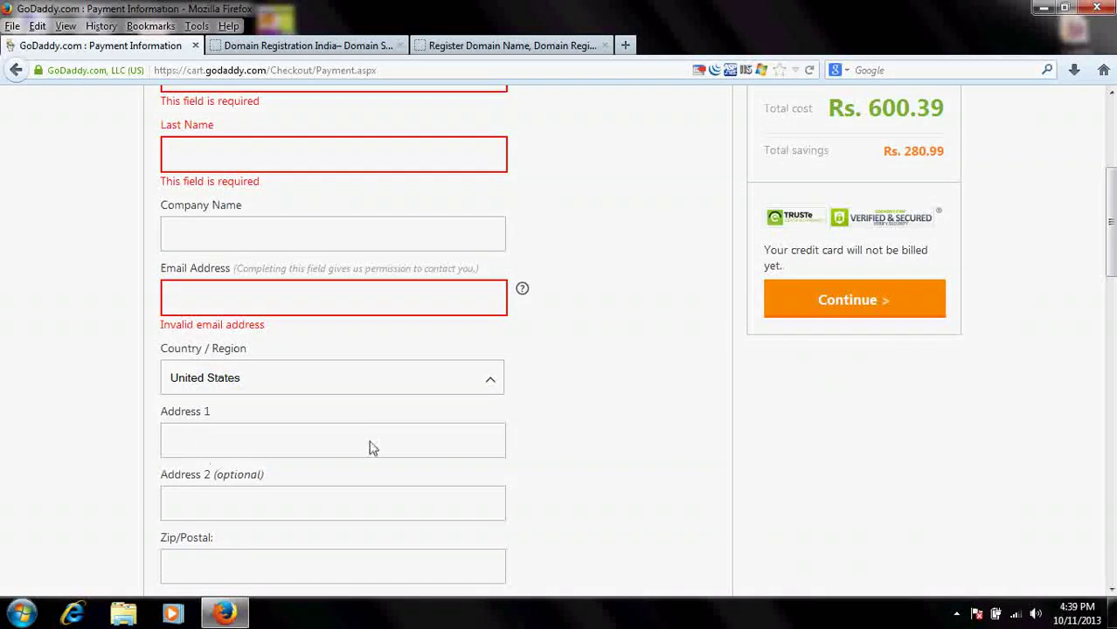
Review the account PIN field and its requirements on the Billing & Payment form
{"action": "scroll", "coordinate": [211, 469], "scroll_direction": "down", "scroll_amount": 2}
{"action": "scroll", "coordinate": [271, 529], "scroll_direction": "down", "scroll_amount": 4}
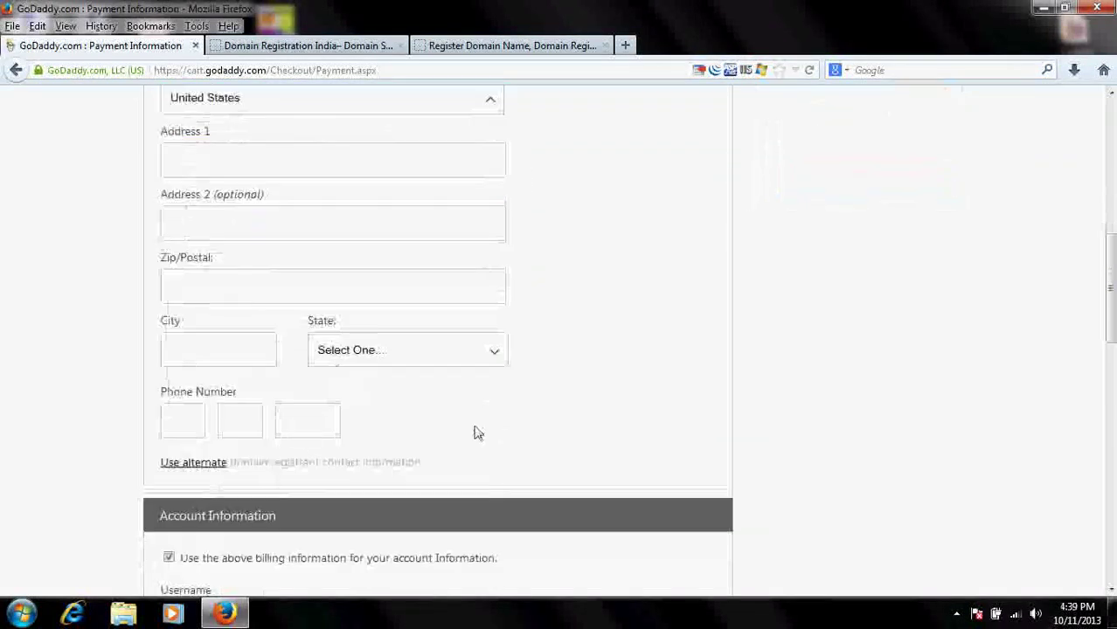
{"action": "scroll", "coordinate": [257, 454], "scroll_direction": "down", "scroll_amount": 4}
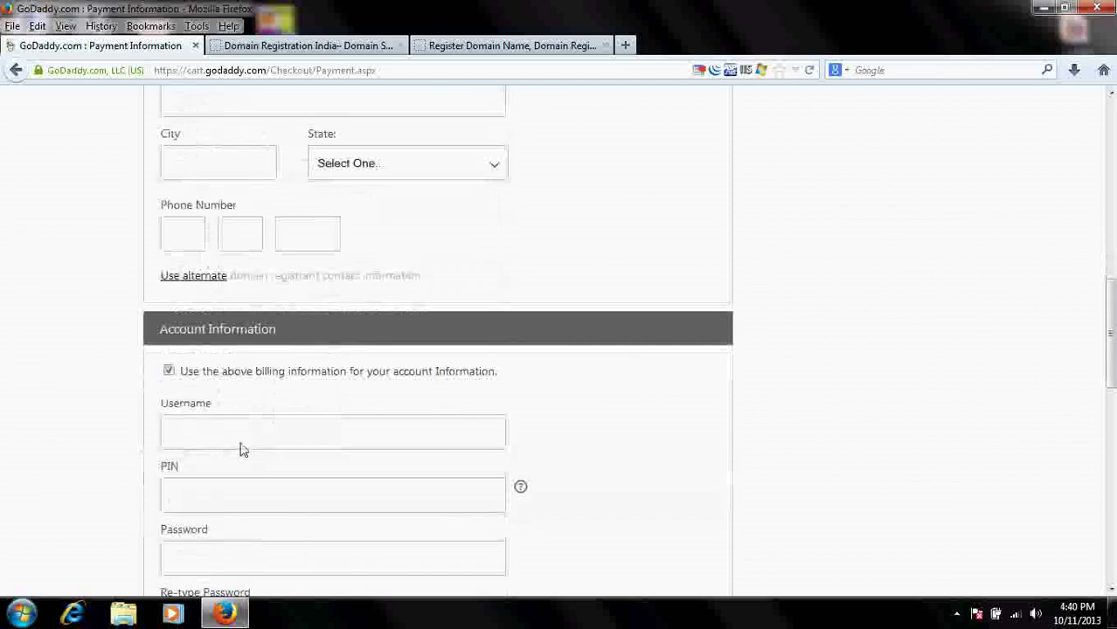
{"action": "scroll", "coordinate": [194, 496], "scroll_direction": "down", "scroll_amount": 2}
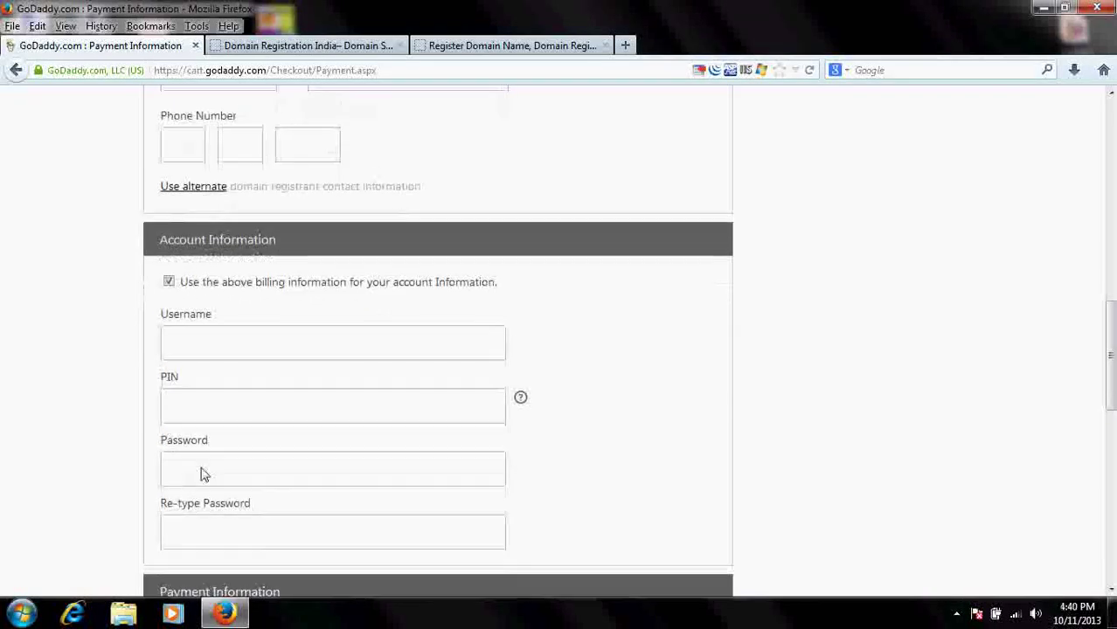
{"action": "left_click", "coordinate": [428, 404]}
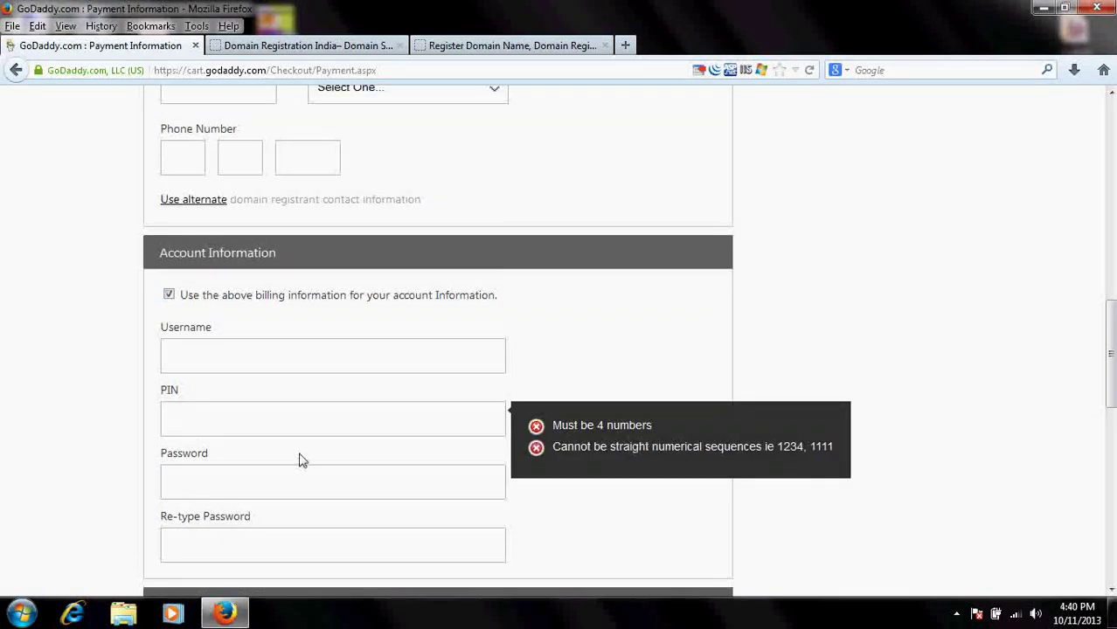
{"action": "left_click", "coordinate": [79, 426]}
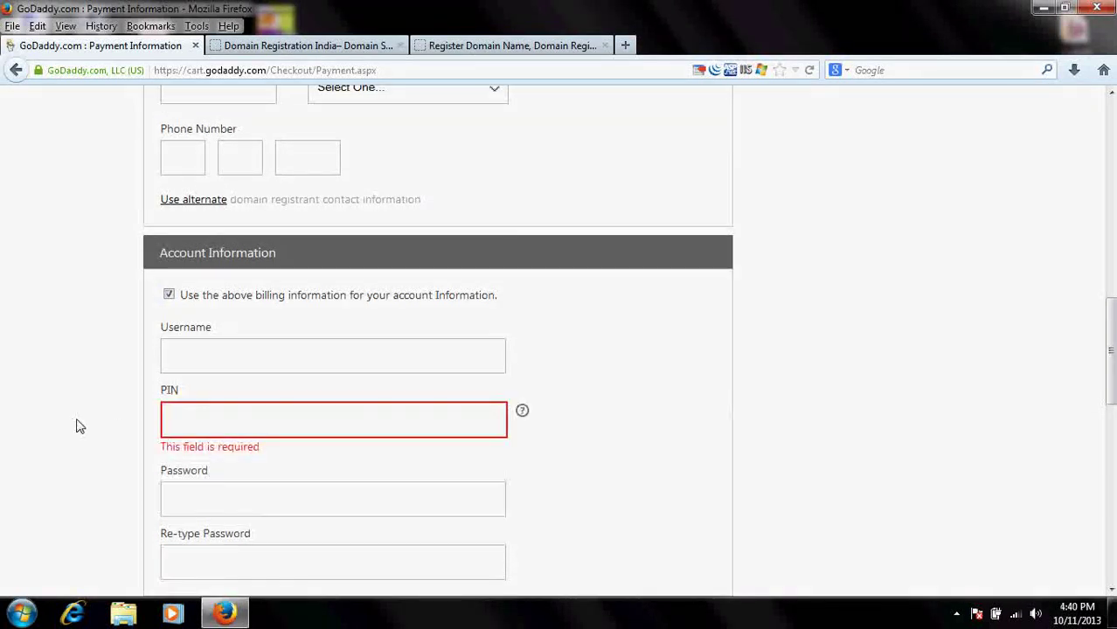
{"action": "left_click", "coordinate": [194, 428]}
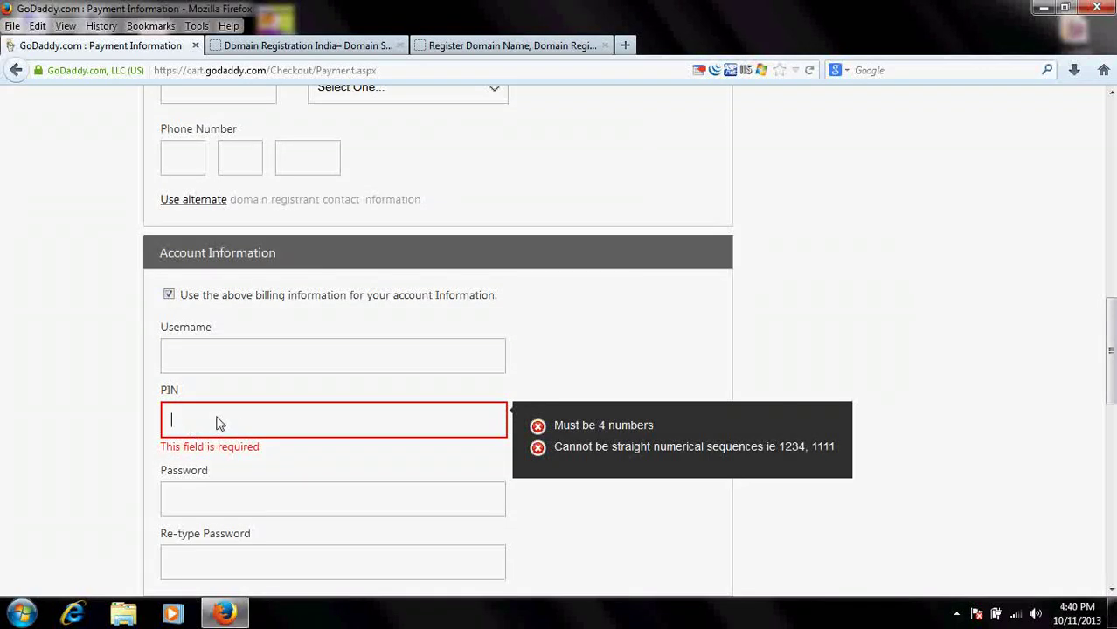
{"action": "left_click", "coordinate": [96, 423]}
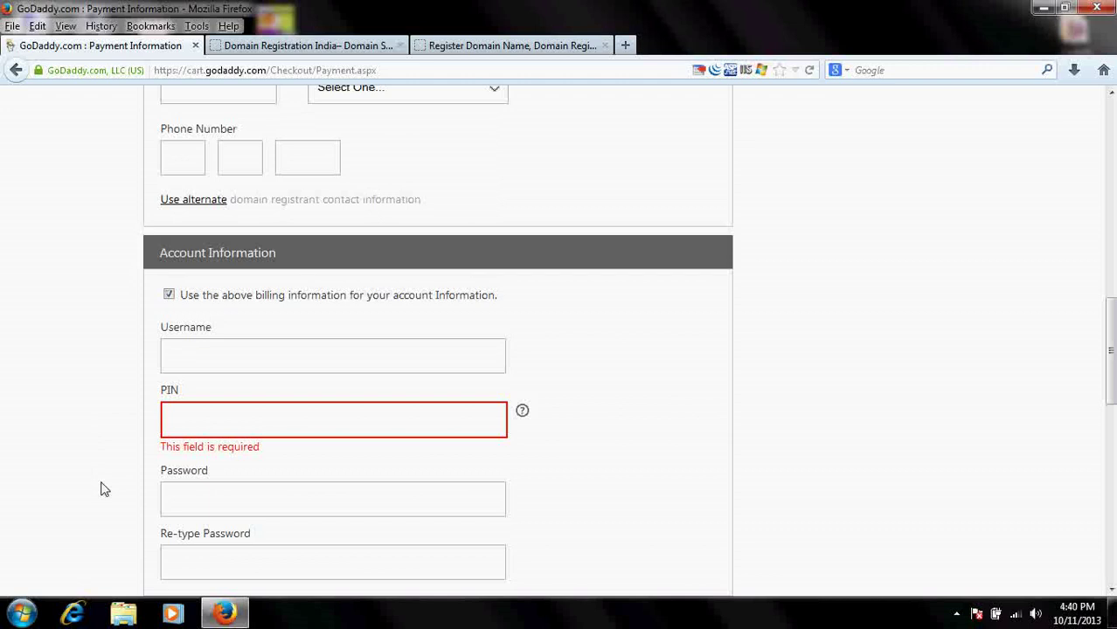
{"action": "scroll", "coordinate": [100, 486], "scroll_direction": "up", "scroll_amount": 8}
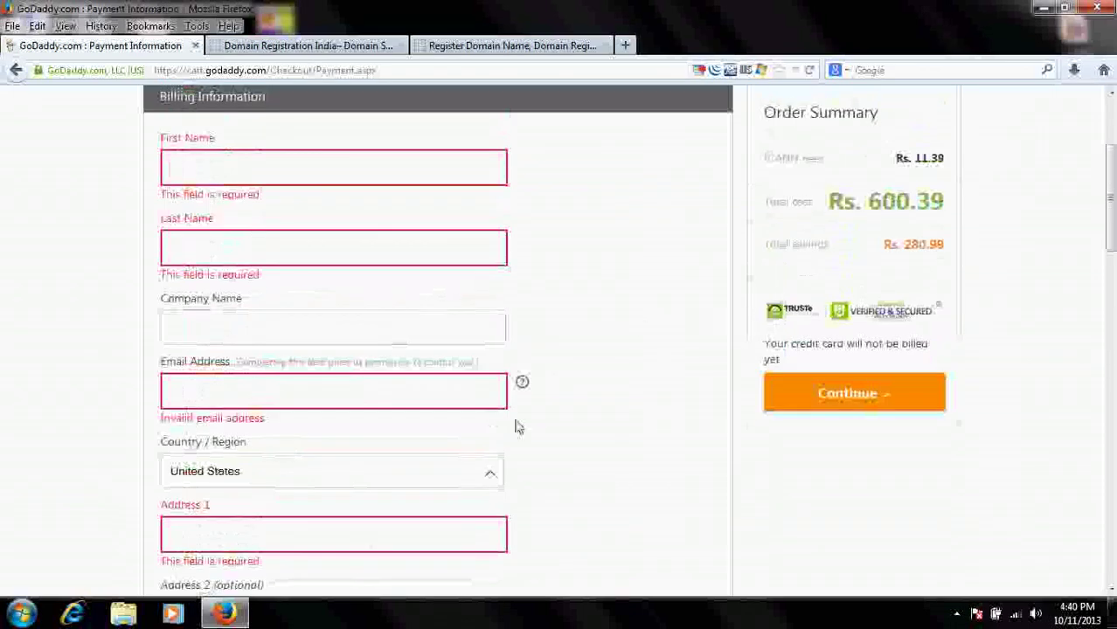
{"action": "scroll", "coordinate": [712, 485], "scroll_direction": "up", "scroll_amount": 3}
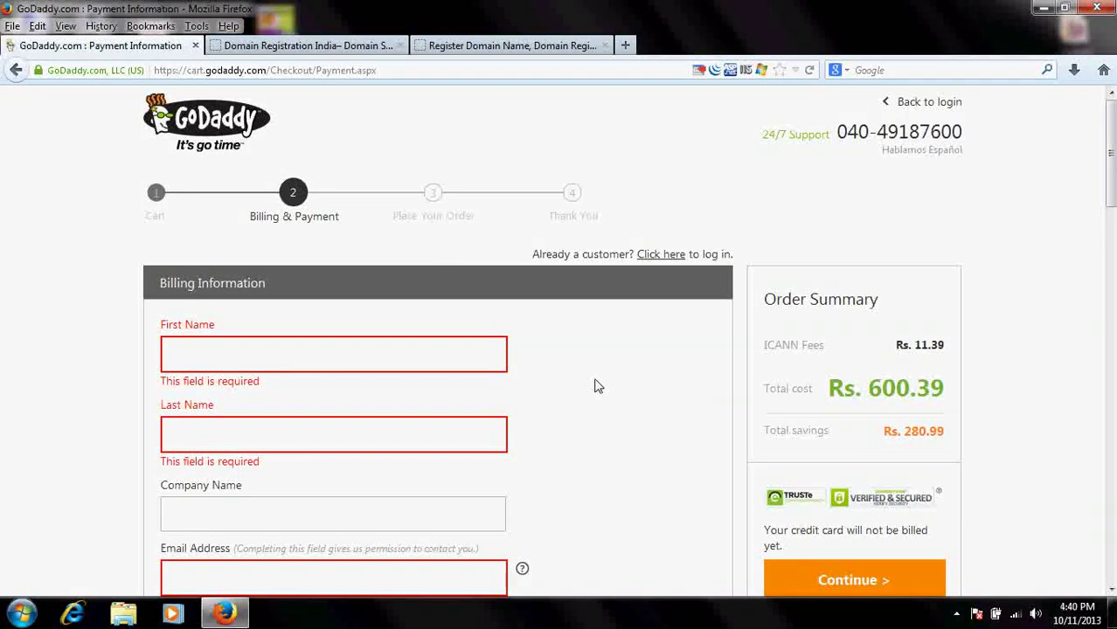
Leave checkout and load godaddy.com from the address bar
{"action": "left_click", "coordinate": [921, 109]}
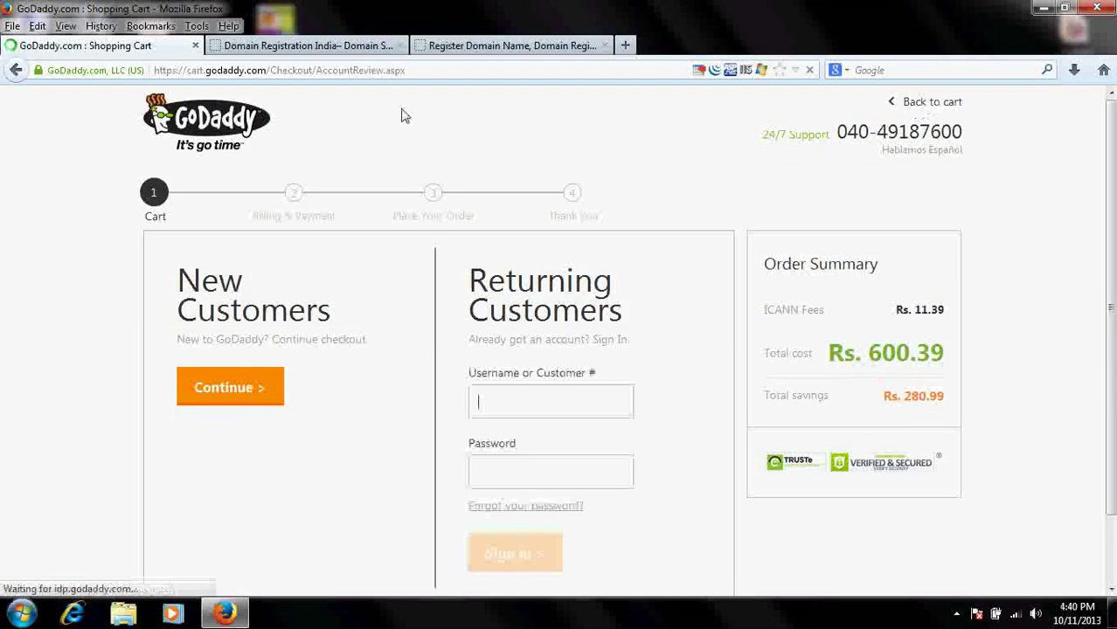
{"action": "left_click", "coordinate": [208, 73]}
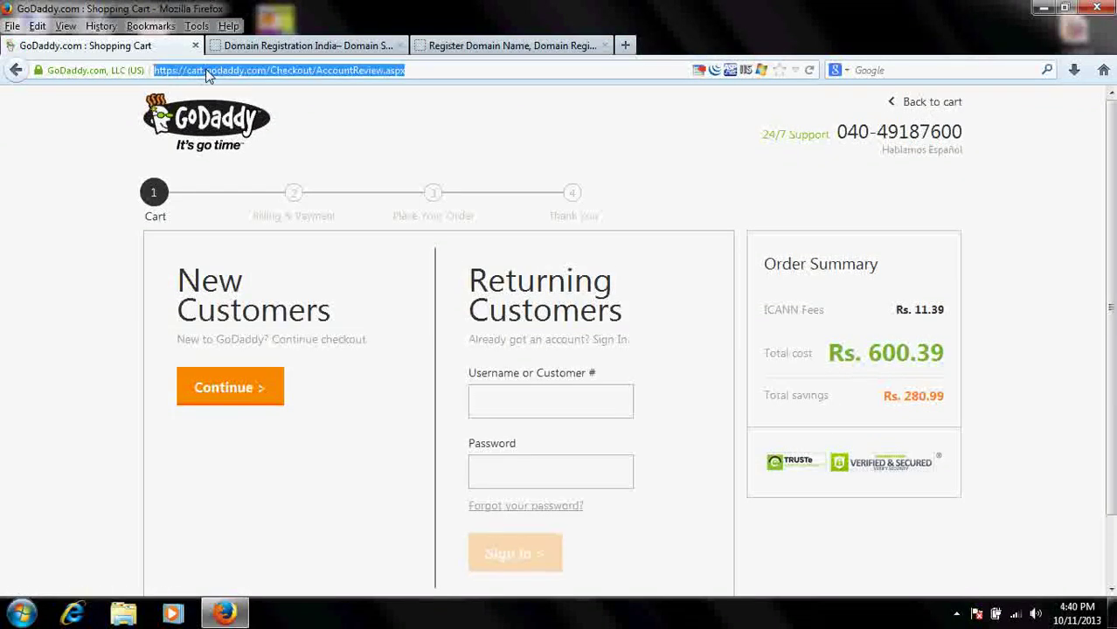
{"action": "type", "text": "go"}
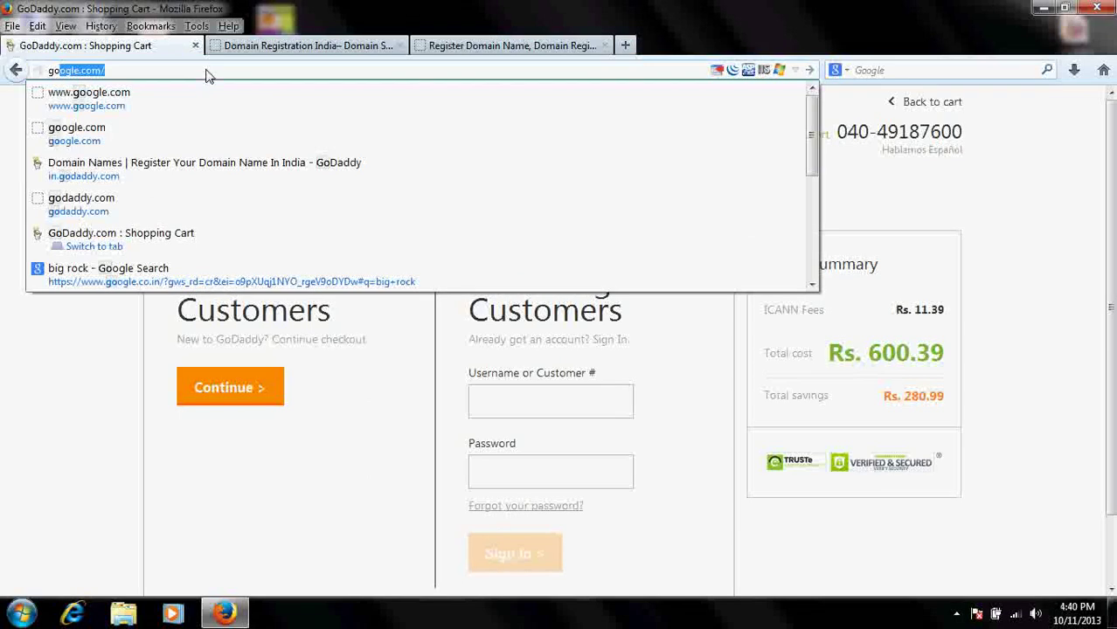
{"action": "type", "text": "daddy"}
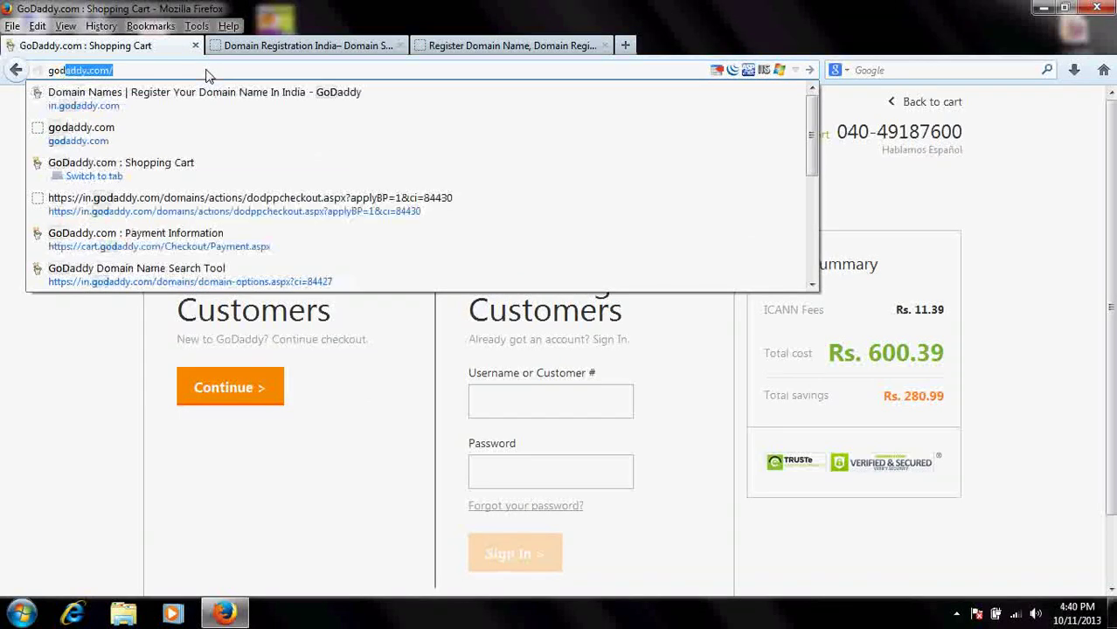
{"action": "key", "text": "Return"}
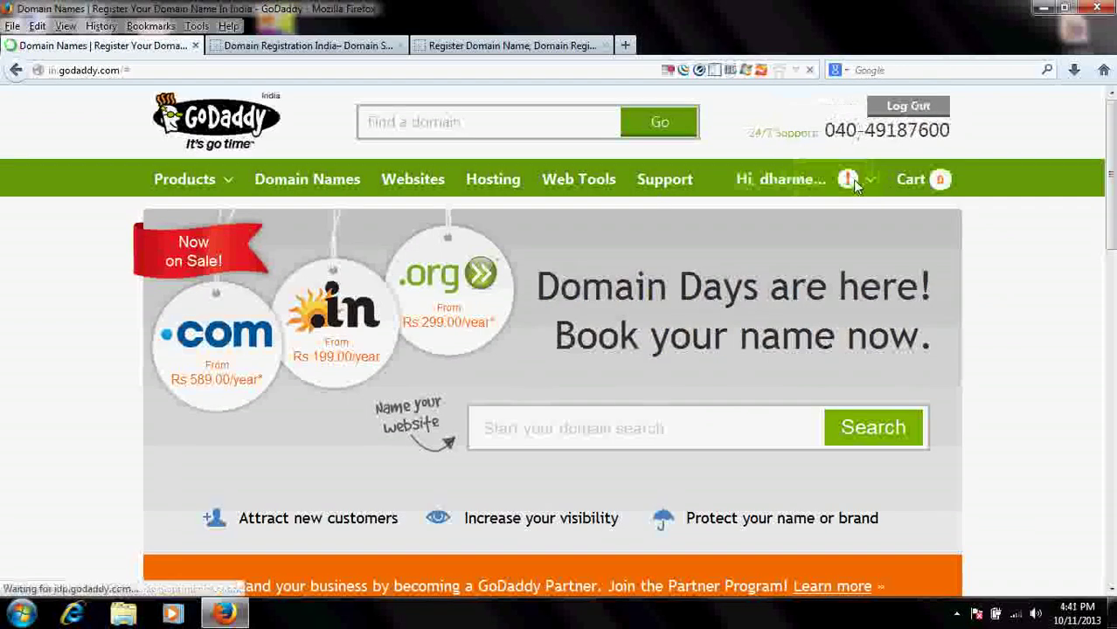
Dismiss the login window and choose Visit My Account from the account menu
{"action": "left_click", "coordinate": [854, 181]}
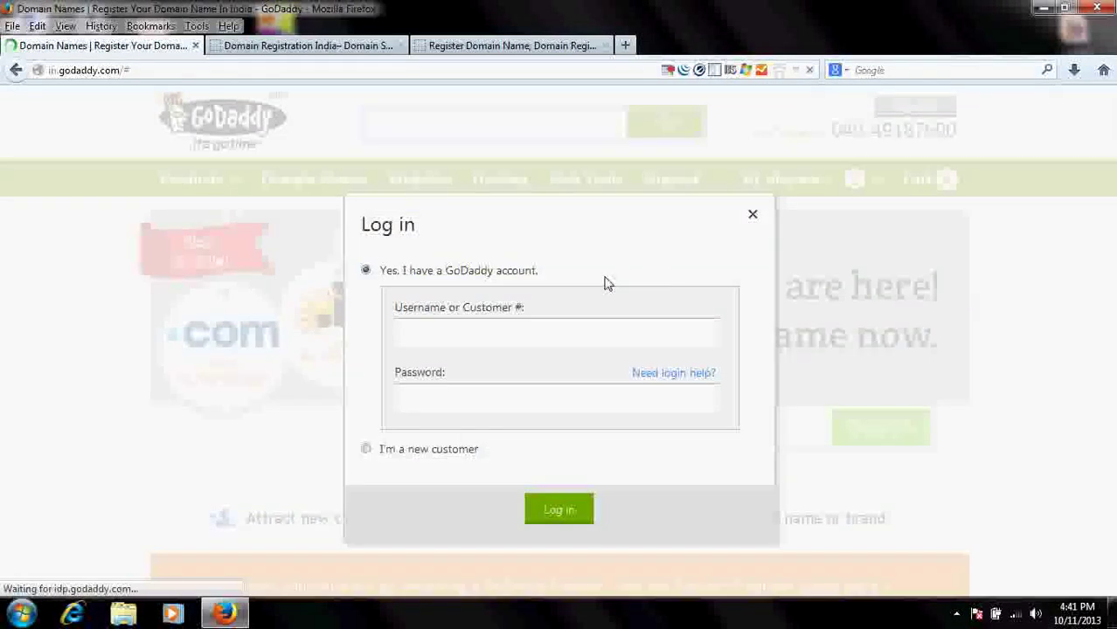
{"action": "left_click", "coordinate": [754, 218]}
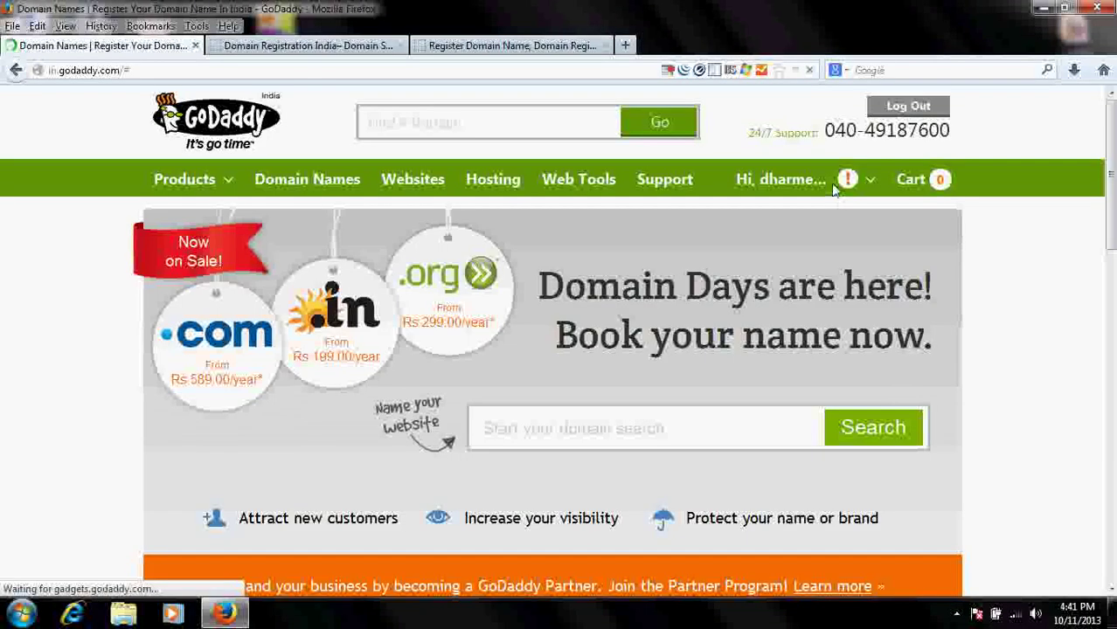
{"action": "mouse_move", "coordinate": [844, 179]}
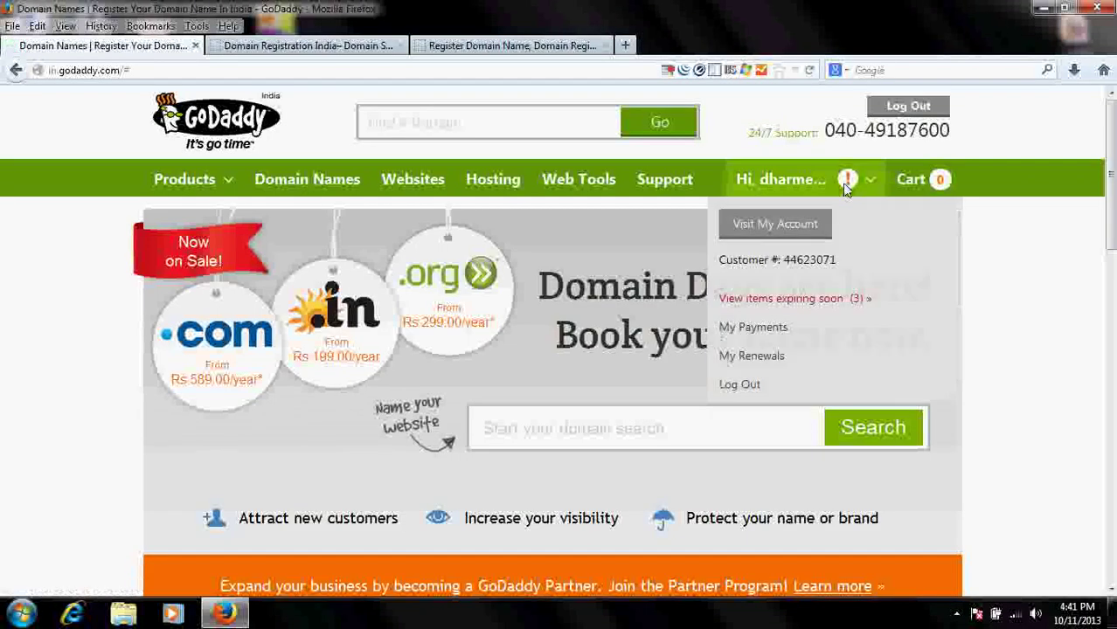
{"action": "left_click", "coordinate": [773, 223]}
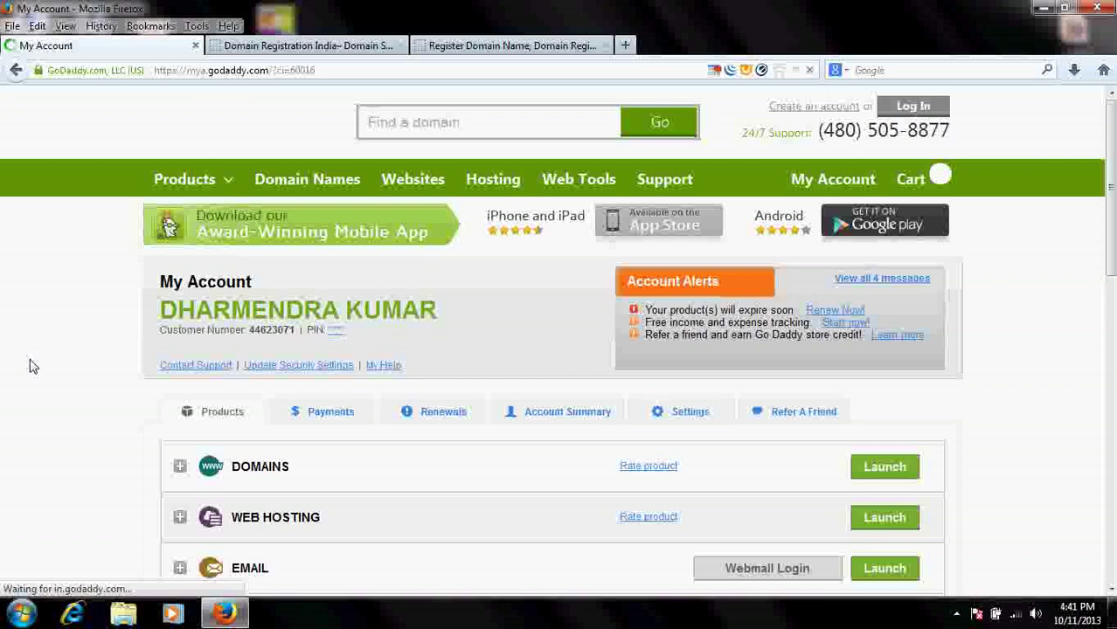
Expand the Domains section and set Results per page to 20
{"action": "scroll", "coordinate": [30, 367], "scroll_direction": "down", "scroll_amount": 2}
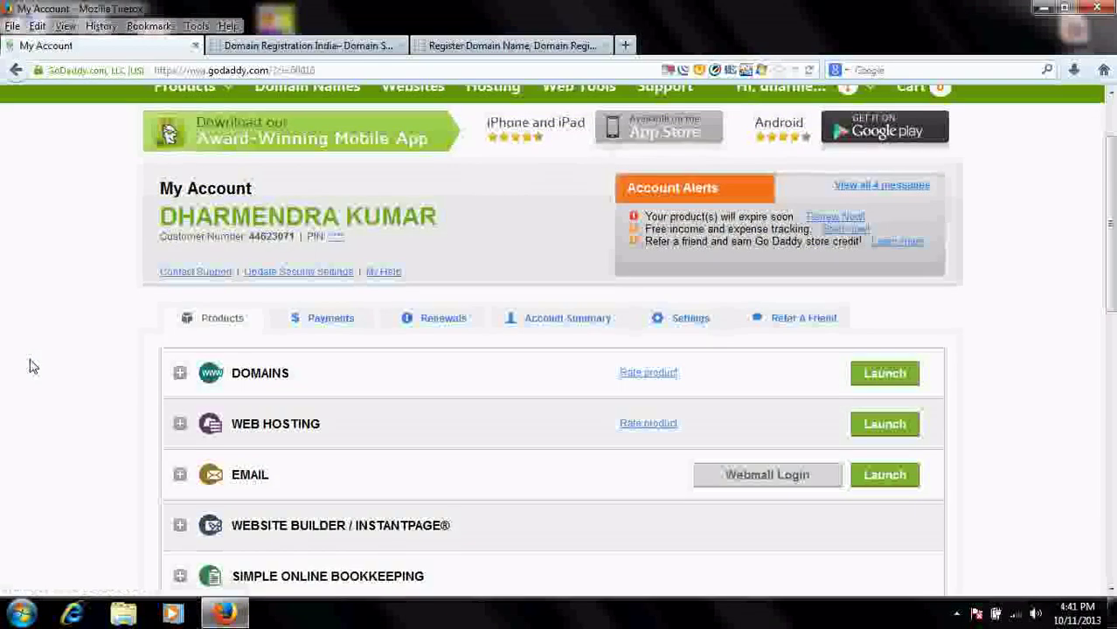
{"action": "scroll", "coordinate": [30, 367], "scroll_direction": "down", "scroll_amount": 2}
{"action": "left_click", "coordinate": [179, 277]}
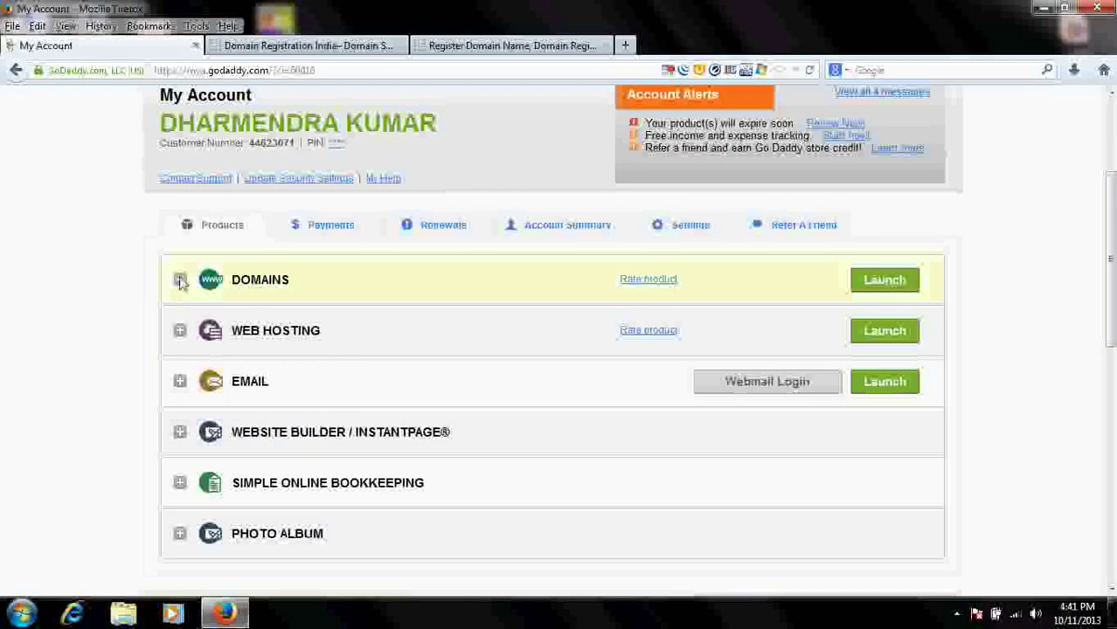
{"action": "scroll", "coordinate": [182, 282], "scroll_direction": "down", "scroll_amount": 1}
{"action": "scroll", "coordinate": [182, 282], "scroll_direction": "down", "scroll_amount": 2}
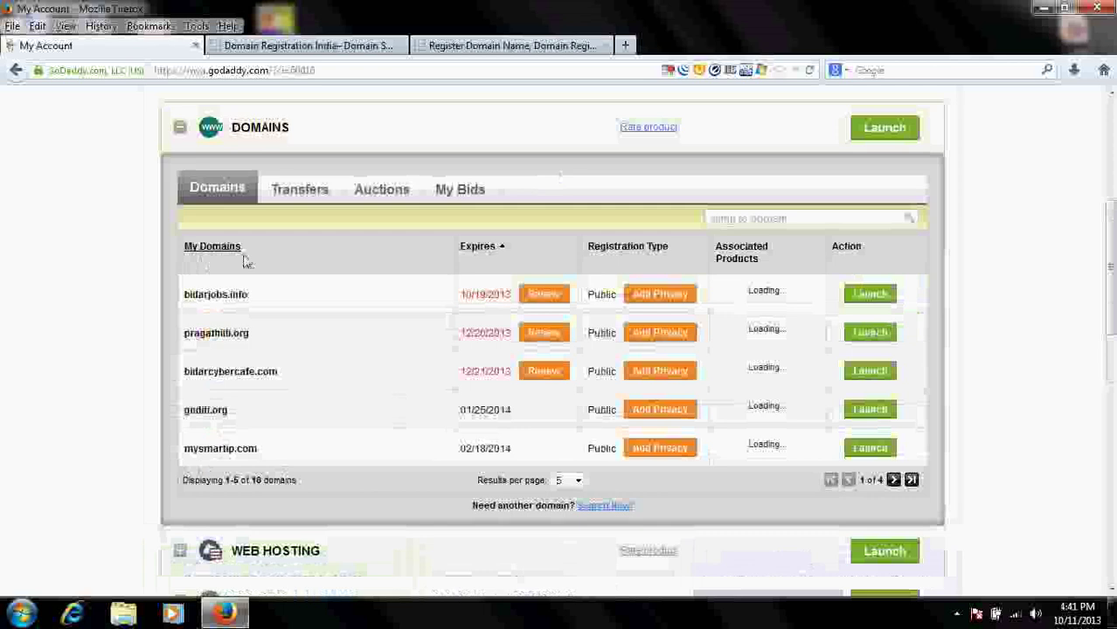
{"action": "left_click", "coordinate": [569, 481]}
{"action": "left_click", "coordinate": [570, 514]}
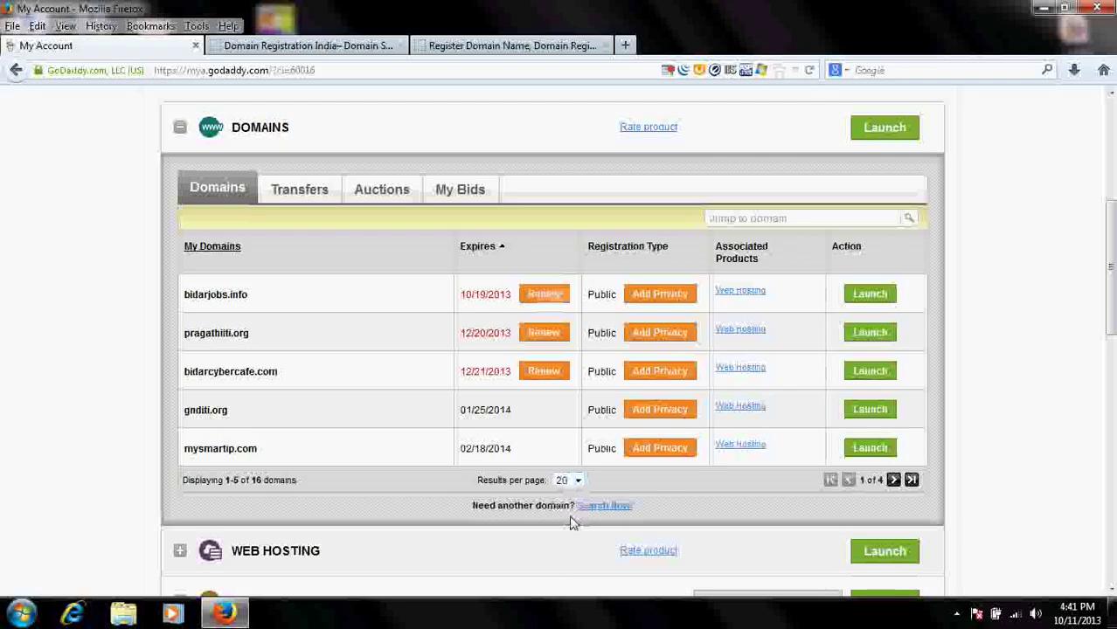
Scroll through all 16 domains and their expiry dates, then open the Web Hosting page
{"action": "scroll", "coordinate": [376, 374], "scroll_direction": "down", "scroll_amount": 7}
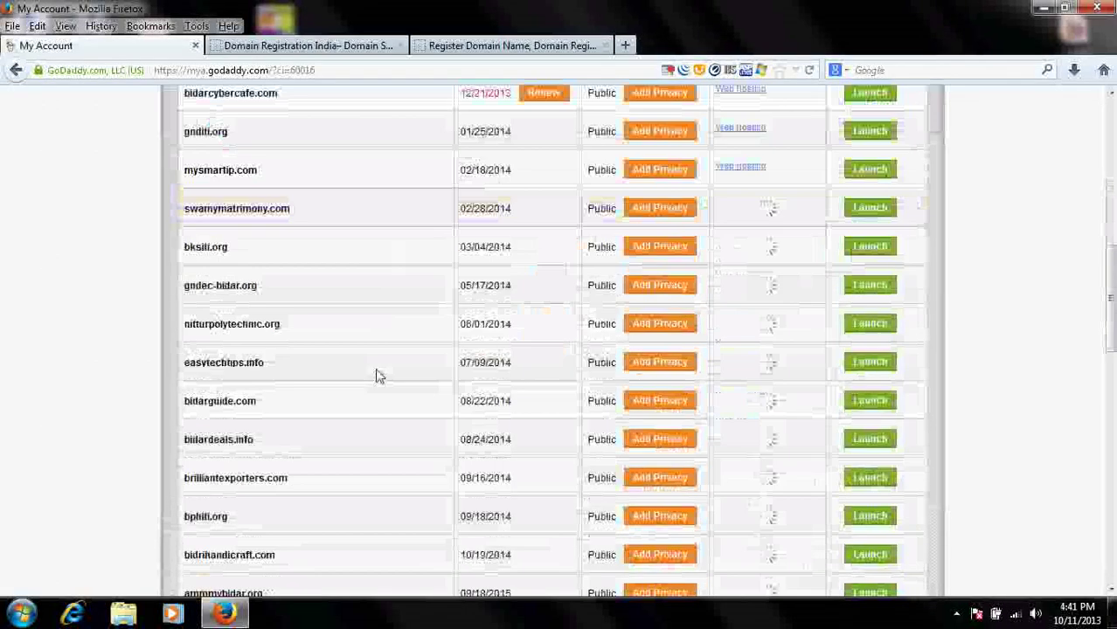
{"action": "scroll", "coordinate": [377, 375], "scroll_direction": "down", "scroll_amount": 3}
{"action": "scroll", "coordinate": [379, 376], "scroll_direction": "up", "scroll_amount": 10}
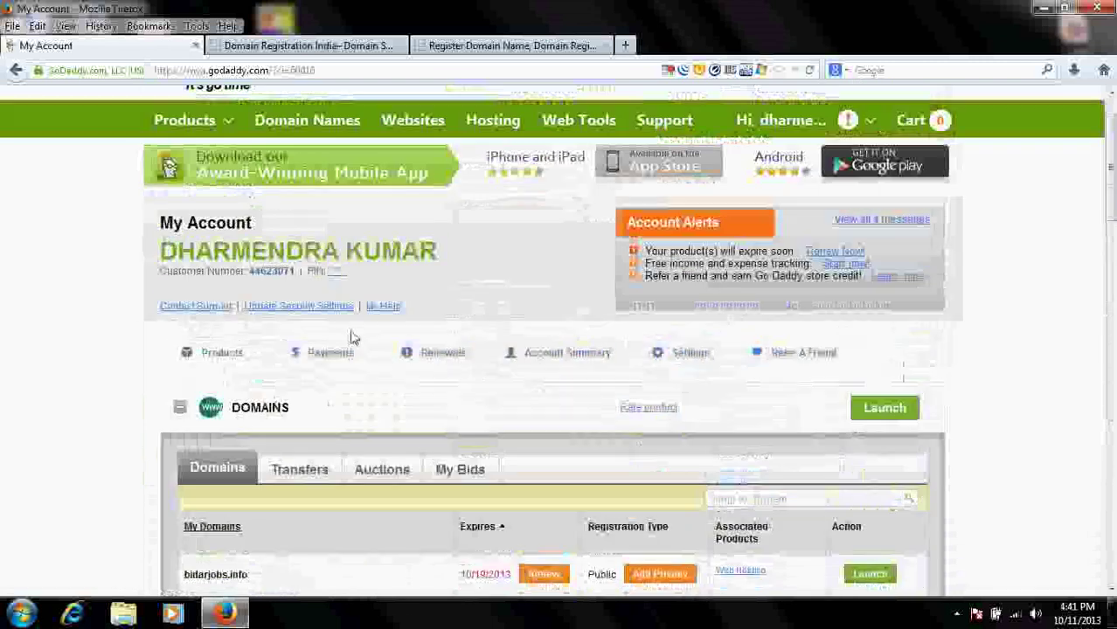
{"action": "scroll", "coordinate": [134, 423], "scroll_direction": "down", "scroll_amount": 4}
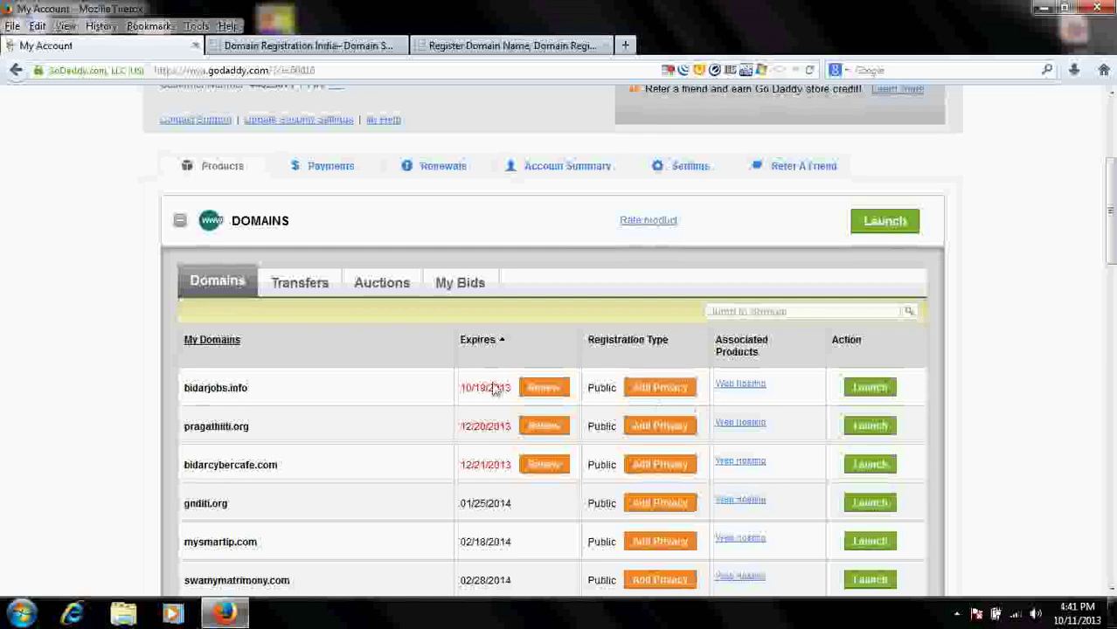
{"action": "scroll", "coordinate": [232, 383], "scroll_direction": "down", "scroll_amount": 4}
{"action": "scroll", "coordinate": [231, 389], "scroll_direction": "up", "scroll_amount": 10}
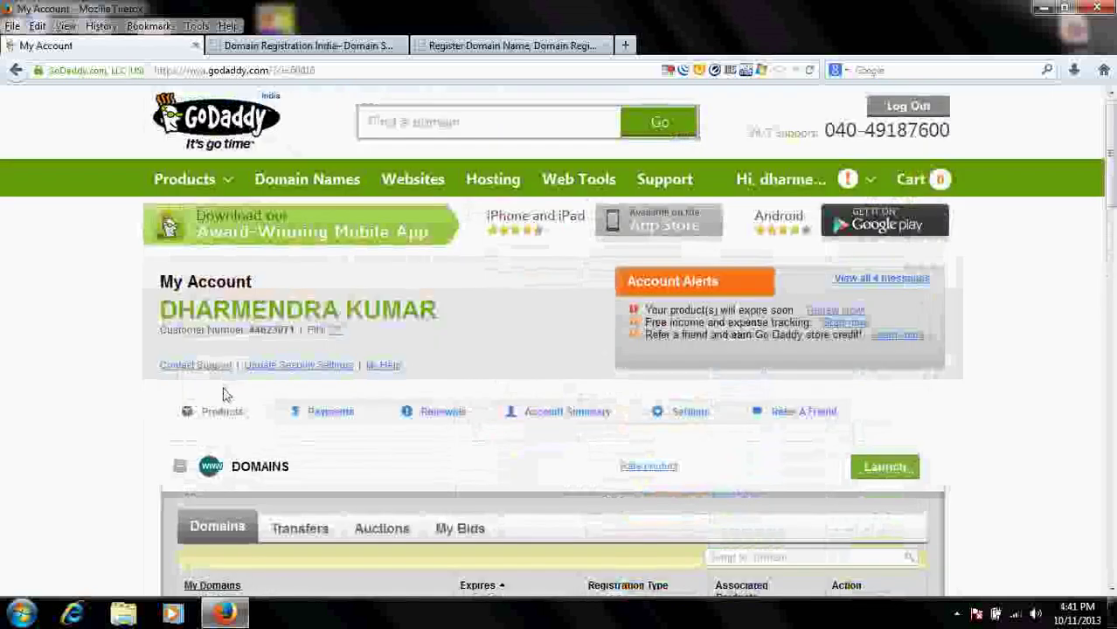
{"action": "scroll", "coordinate": [153, 398], "scroll_direction": "down", "scroll_amount": 1}
{"action": "scroll", "coordinate": [153, 398], "scroll_direction": "down", "scroll_amount": 4}
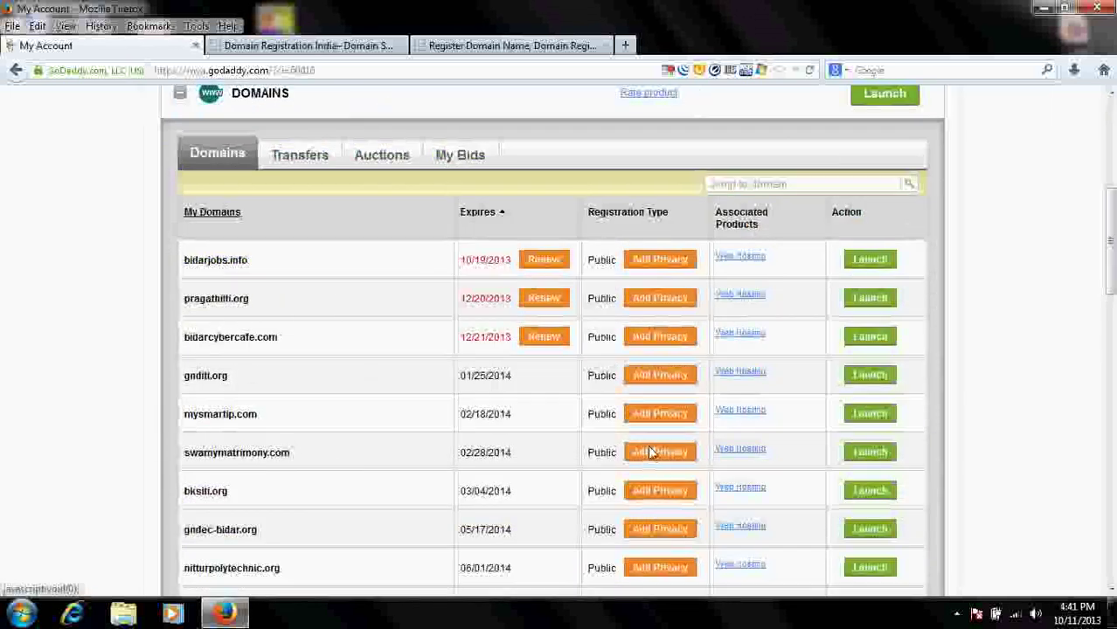
{"action": "scroll", "coordinate": [651, 450], "scroll_direction": "up", "scroll_amount": 4}
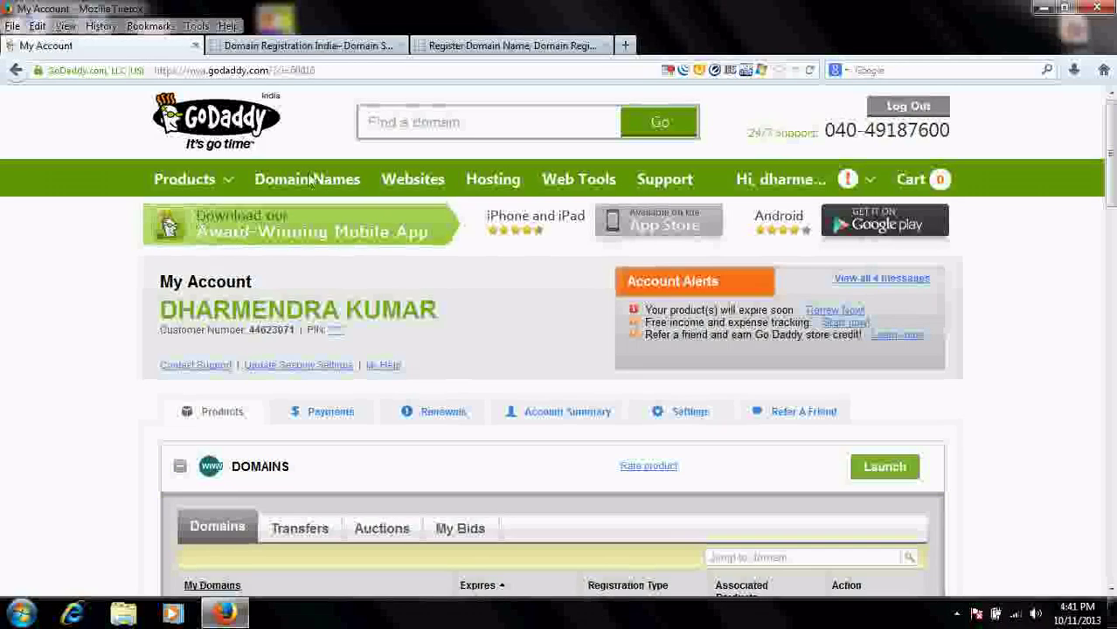
{"action": "left_click", "coordinate": [494, 178]}
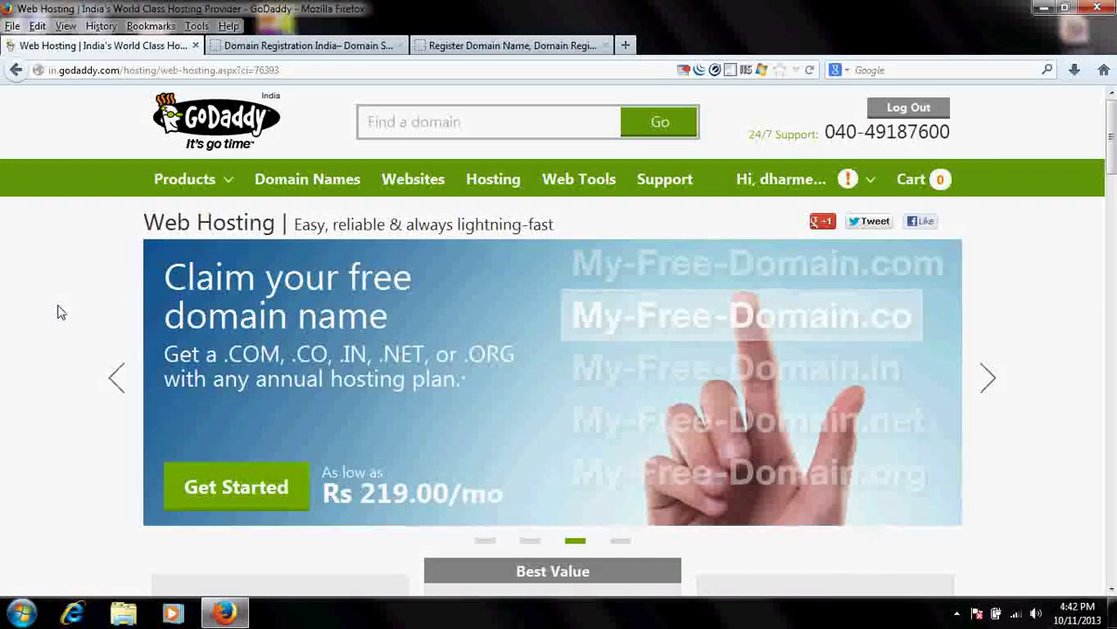
Compare the 12-month Economy (Rs 219.00), Deluxe (Rs 260.74) and Ultimate (Rs 434.74) hosting plans
{"action": "scroll", "coordinate": [57, 312], "scroll_direction": "down", "scroll_amount": 5}
{"action": "scroll", "coordinate": [333, 326], "scroll_direction": "down", "scroll_amount": 5}
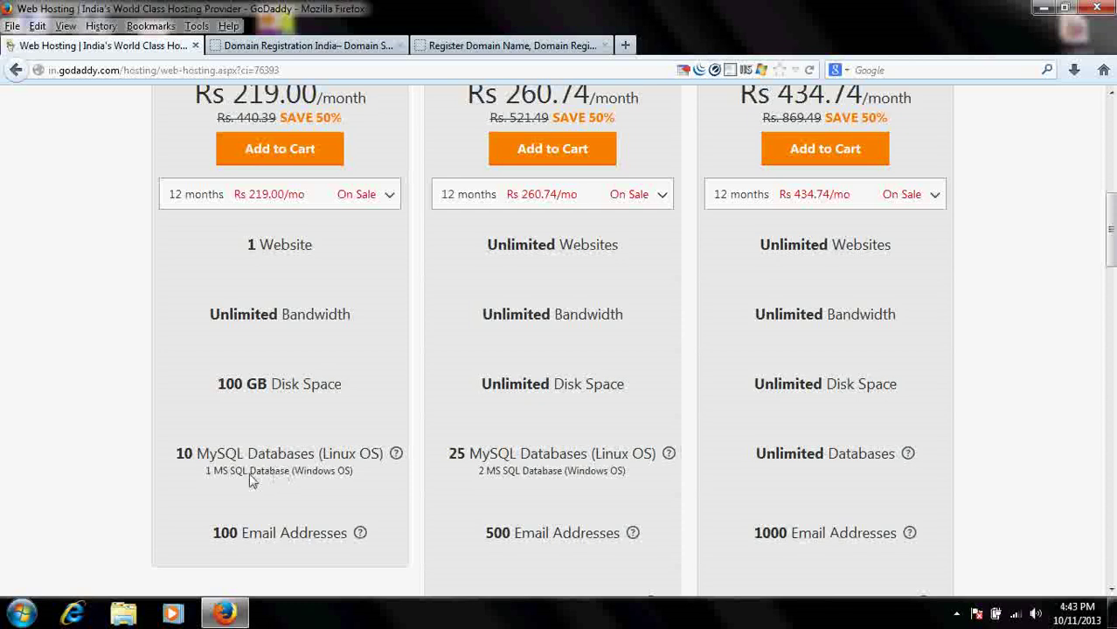
{"action": "scroll", "coordinate": [229, 464], "scroll_direction": "down", "scroll_amount": 2}
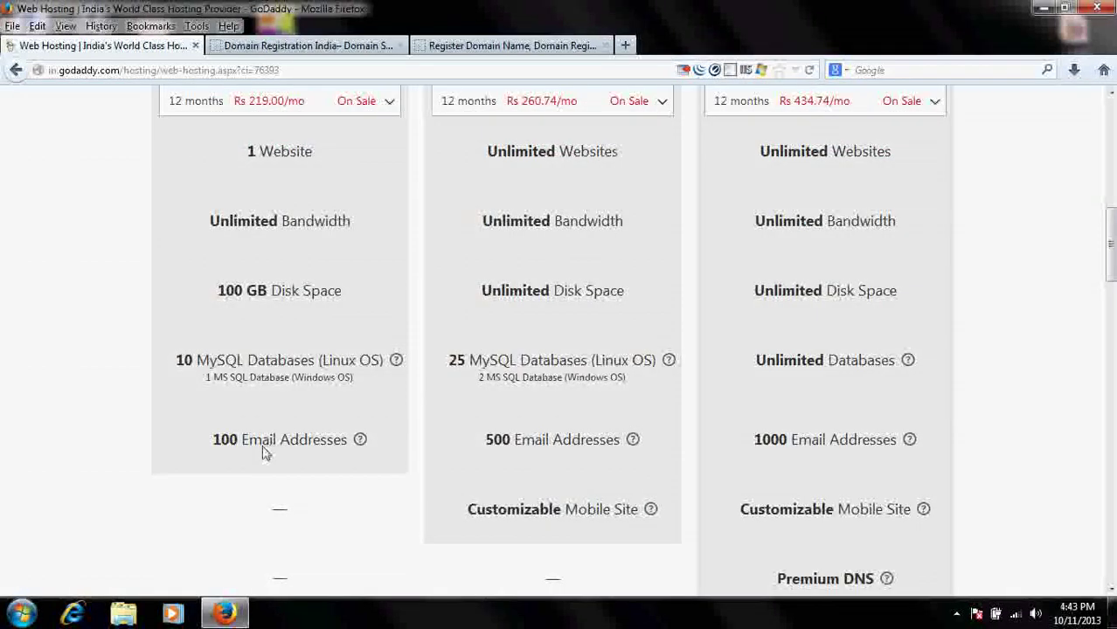
{"action": "scroll", "coordinate": [263, 446], "scroll_direction": "down", "scroll_amount": 2}
{"action": "scroll", "coordinate": [257, 443], "scroll_direction": "up", "scroll_amount": 12}
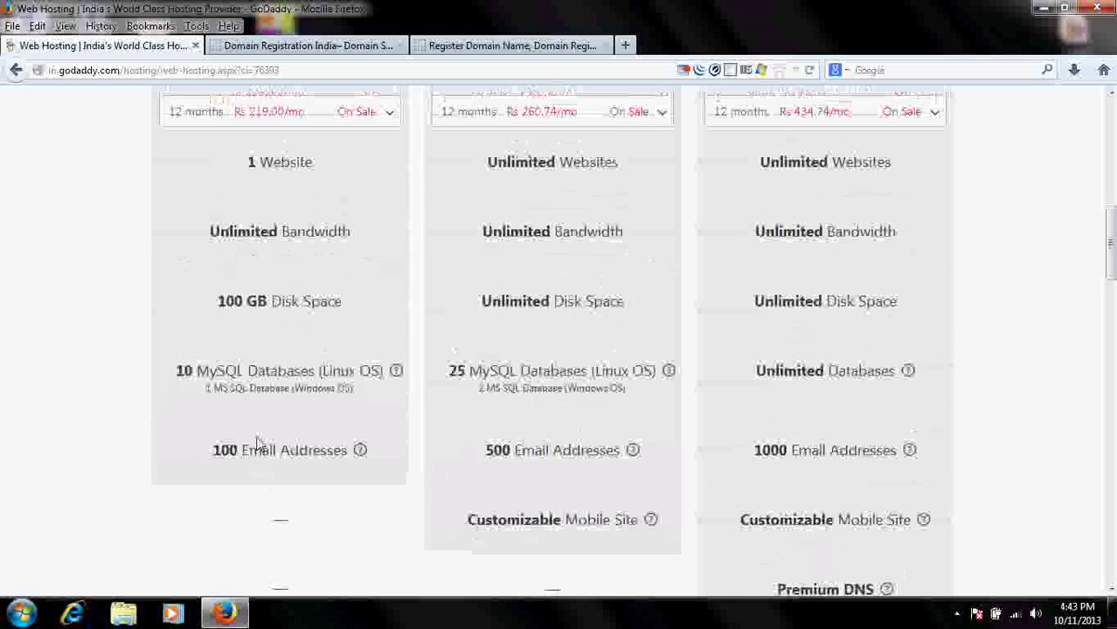
{"action": "scroll", "coordinate": [258, 443], "scroll_direction": "down", "scroll_amount": 8}
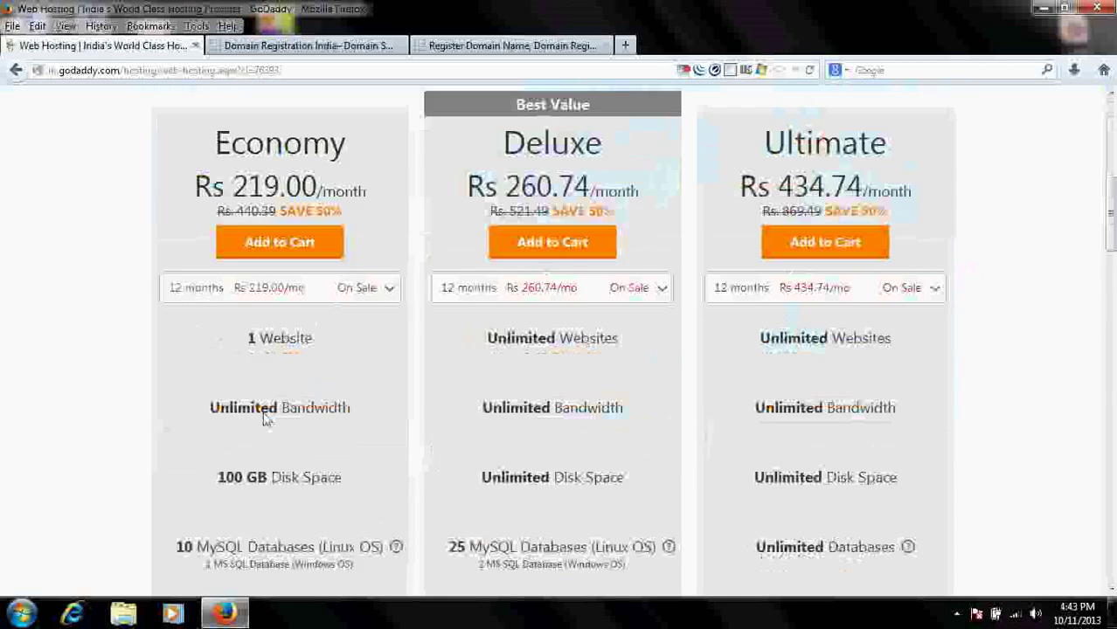
Add the Economy plan with Linux to the cart, then return to the My Account dashboard
{"action": "left_click", "coordinate": [280, 244]}
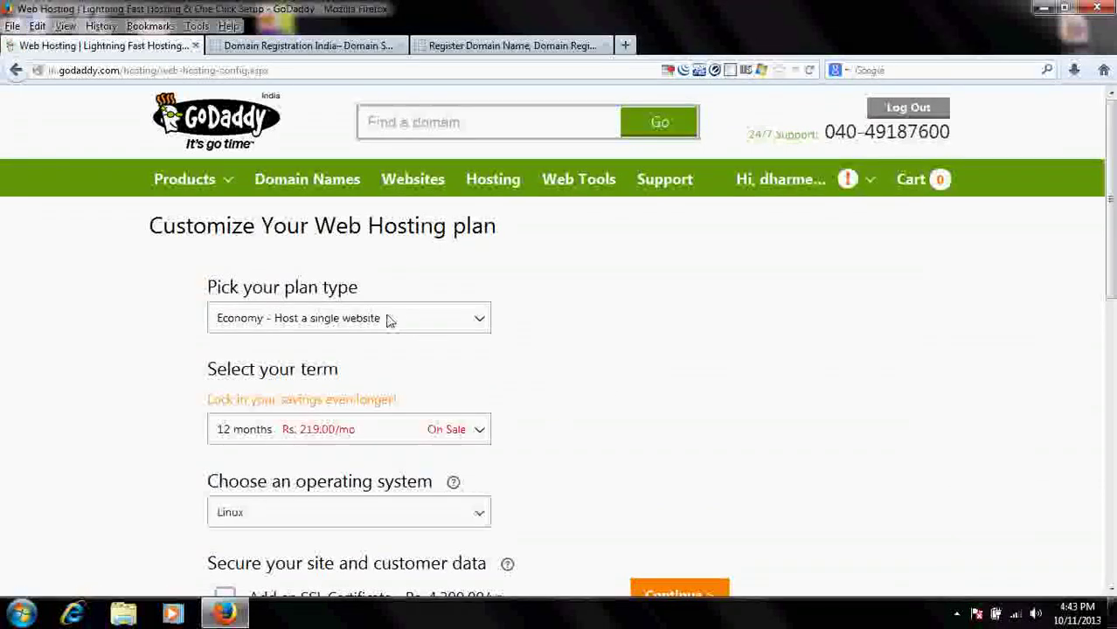
{"action": "scroll", "coordinate": [606, 380], "scroll_direction": "down", "scroll_amount": 2}
{"action": "left_click", "coordinate": [335, 330]}
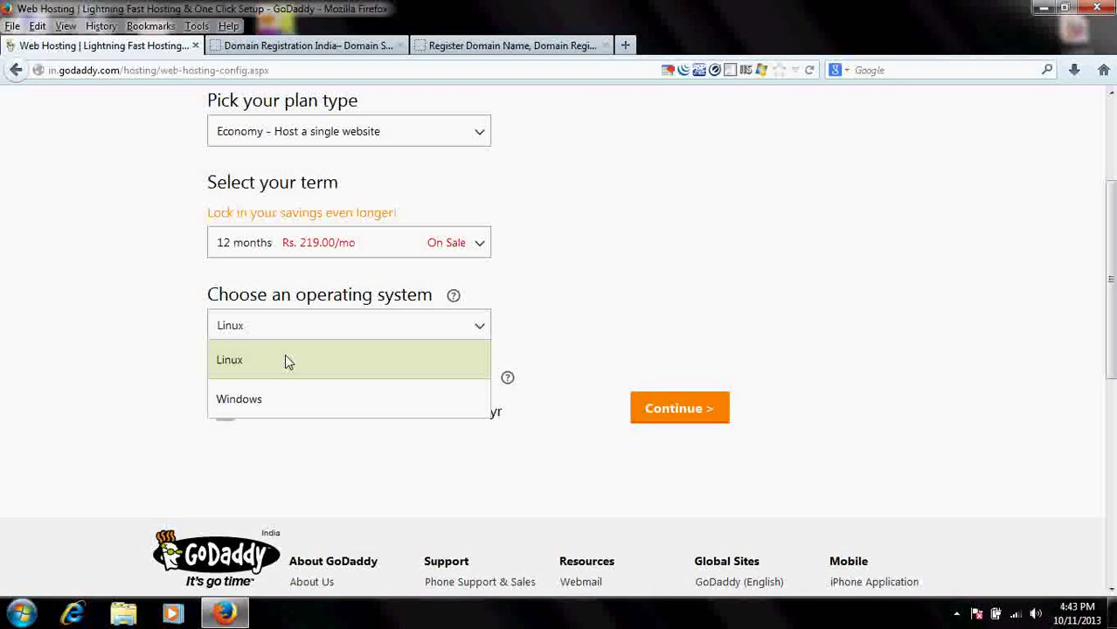
{"action": "left_click", "coordinate": [323, 327]}
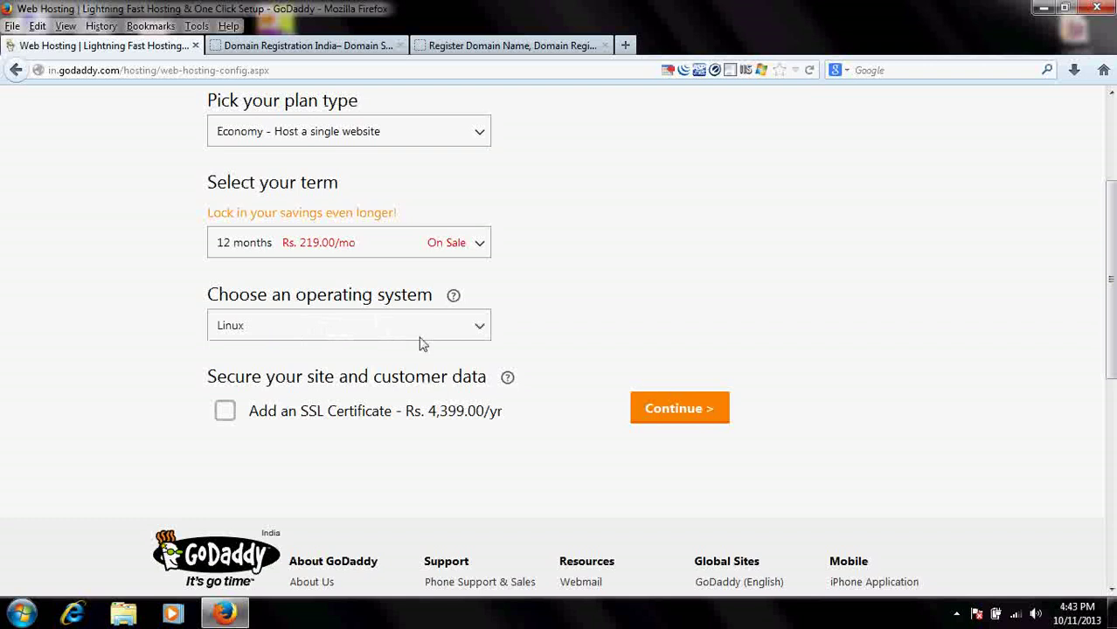
{"action": "left_click", "coordinate": [658, 407]}
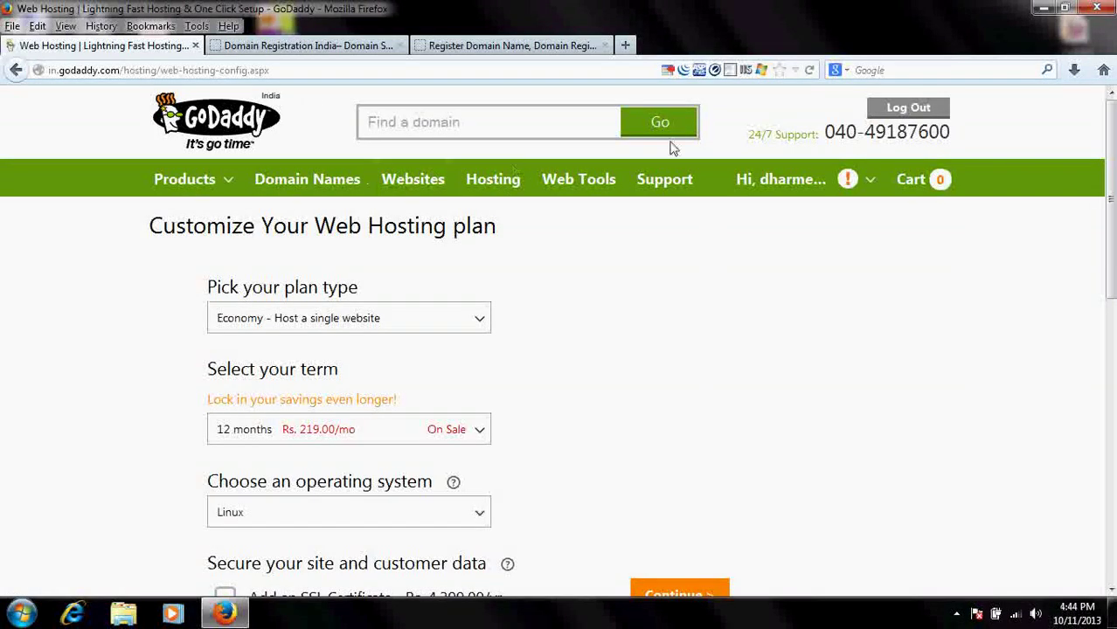
{"action": "mouse_move", "coordinate": [767, 181]}
{"action": "left_click", "coordinate": [743, 229]}
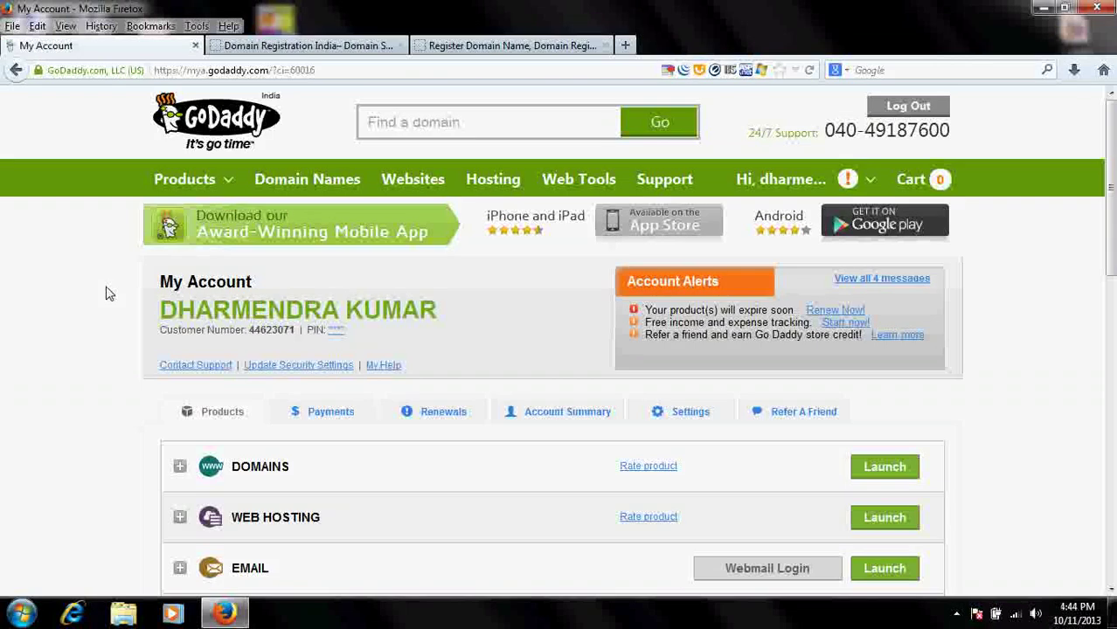
Expand Web Hosting to view the easytechtips.info Deluxe Linux hosting account
{"action": "scroll", "coordinate": [105, 294], "scroll_direction": "down", "scroll_amount": 4}
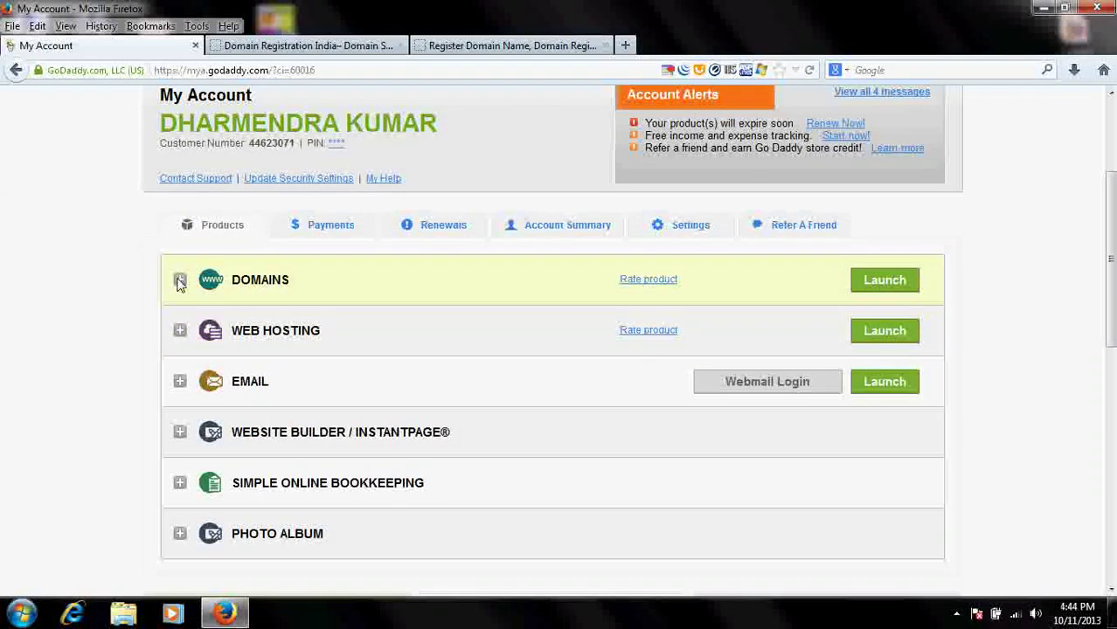
{"action": "left_click", "coordinate": [179, 332]}
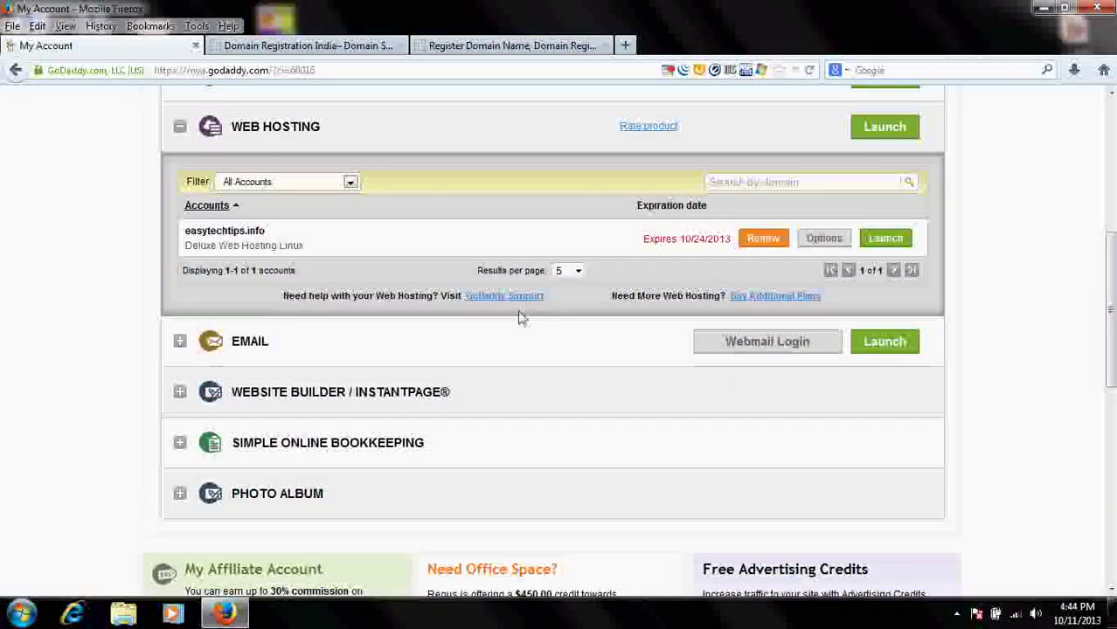
{"action": "scroll", "coordinate": [521, 317], "scroll_direction": "up", "scroll_amount": 3}
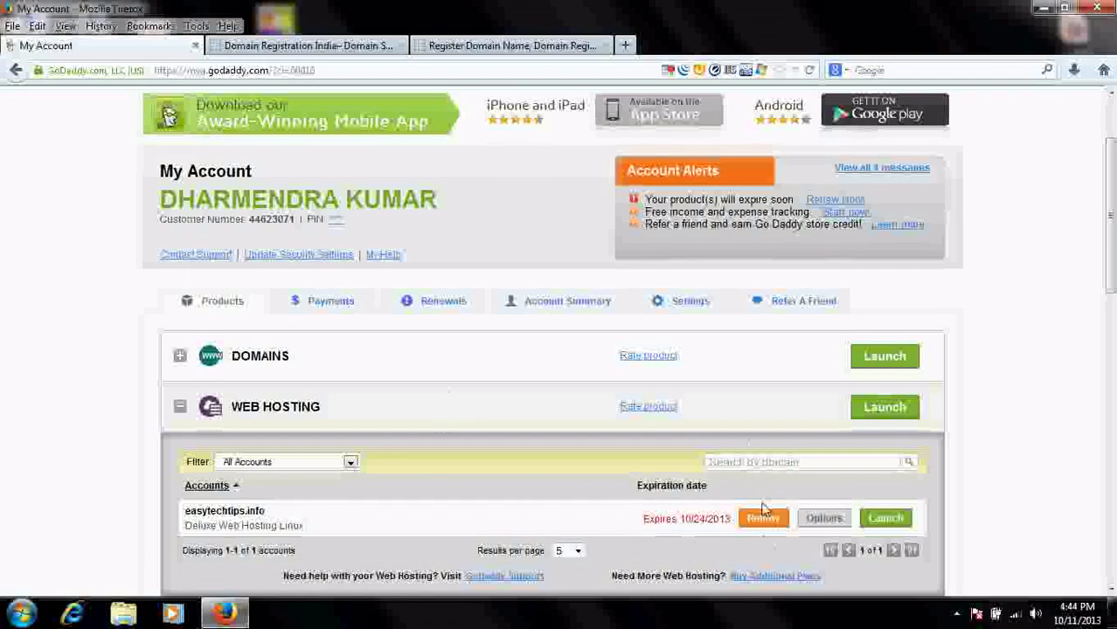
Expand Domains to list the account's domains and their expiry dates
{"action": "left_click", "coordinate": [178, 358]}
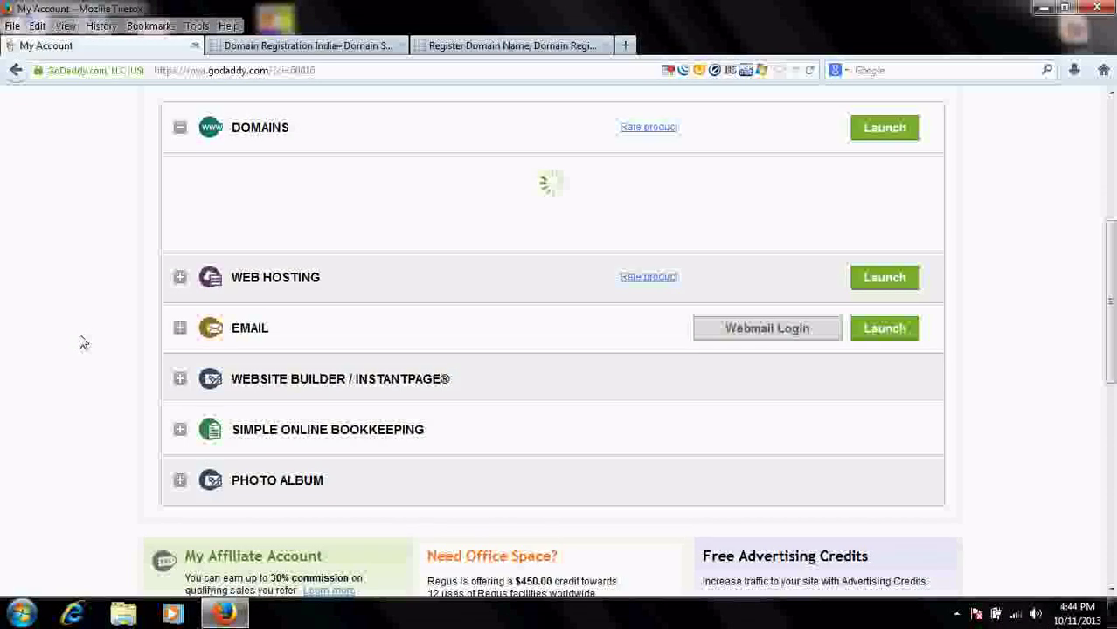
{"action": "scroll", "coordinate": [74, 333], "scroll_direction": "up", "scroll_amount": 3}
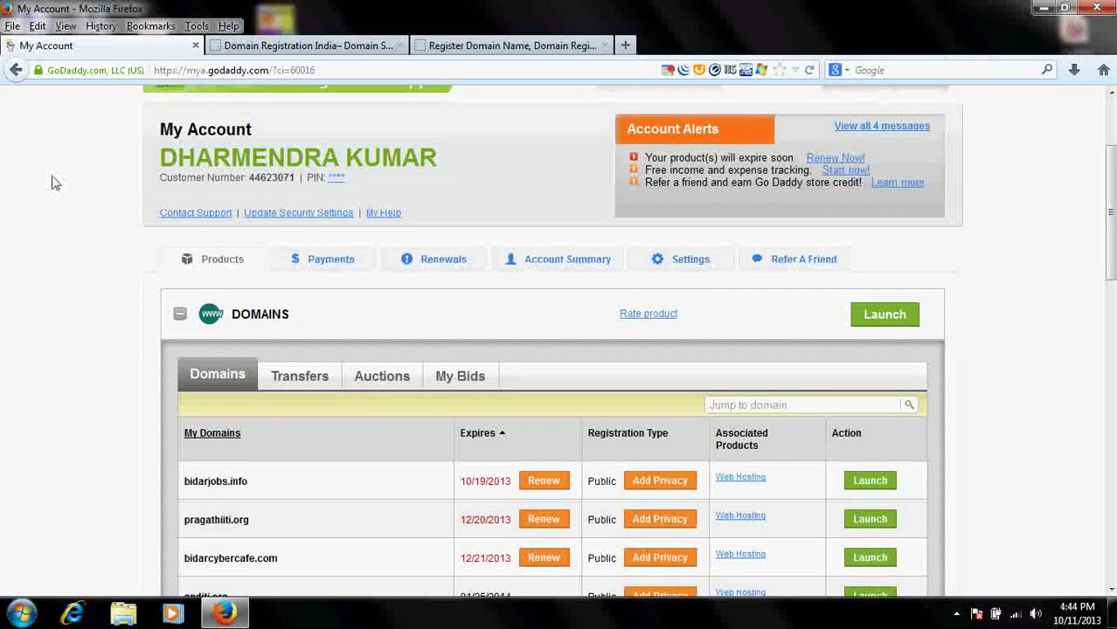
{"action": "scroll", "coordinate": [954, 196], "scroll_direction": "up", "scroll_amount": 3}
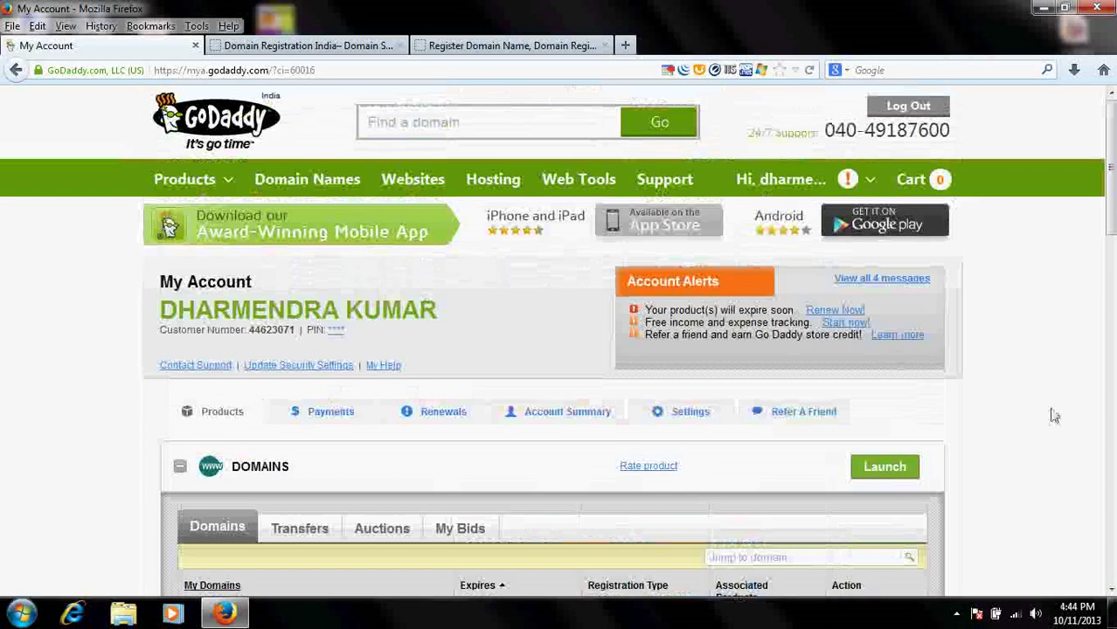